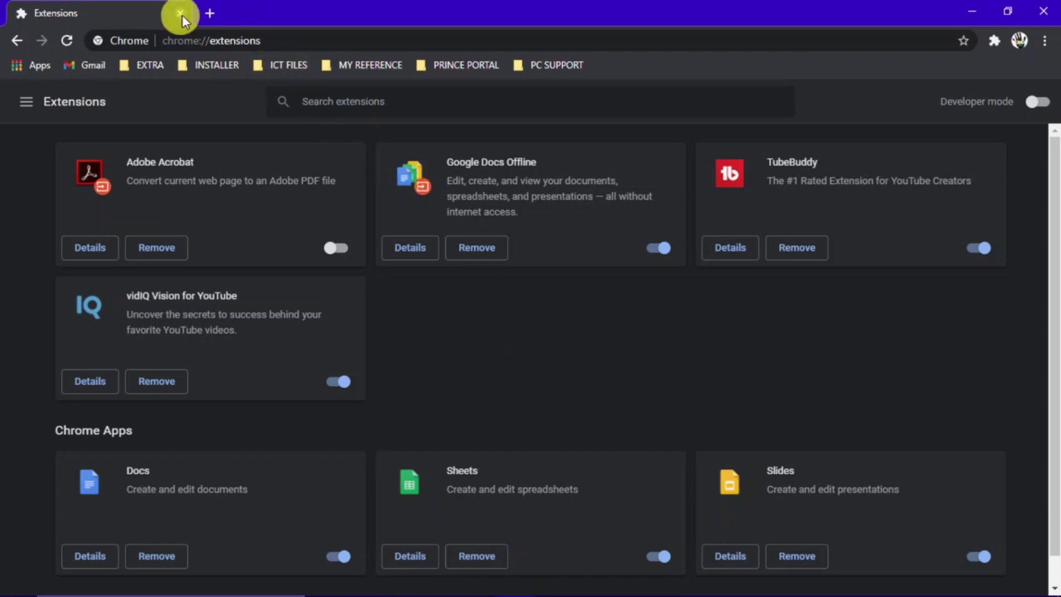
# Step: Open the YouTube home page in a new tab
pyautogui.click(213, 12)
pyautogui.click(301, 40)
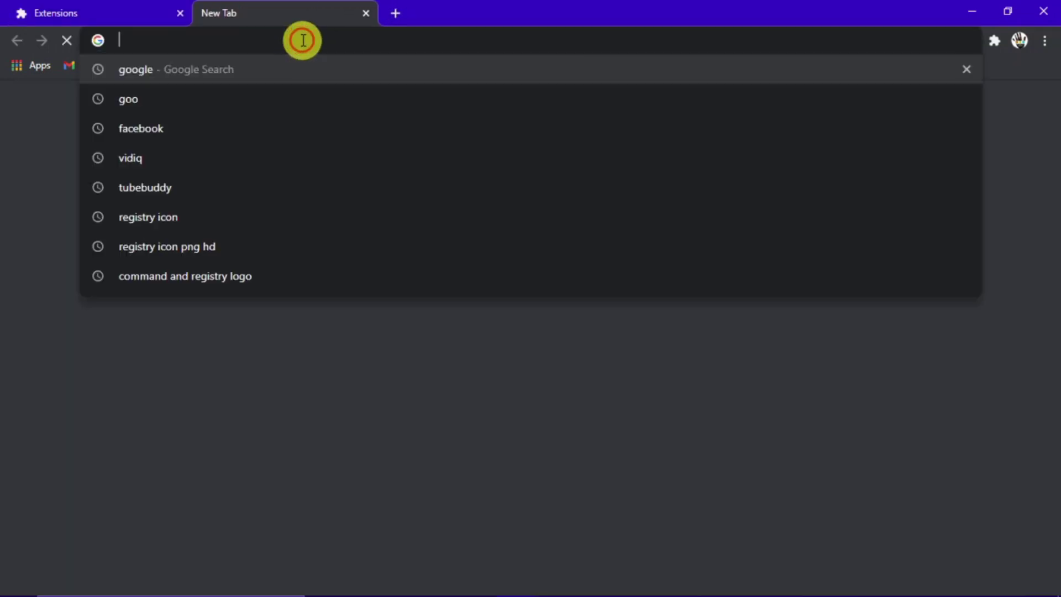
pyautogui.write('youtube')
pyautogui.press('Down')
pyautogui.press('Down')
pyautogui.press('Down')
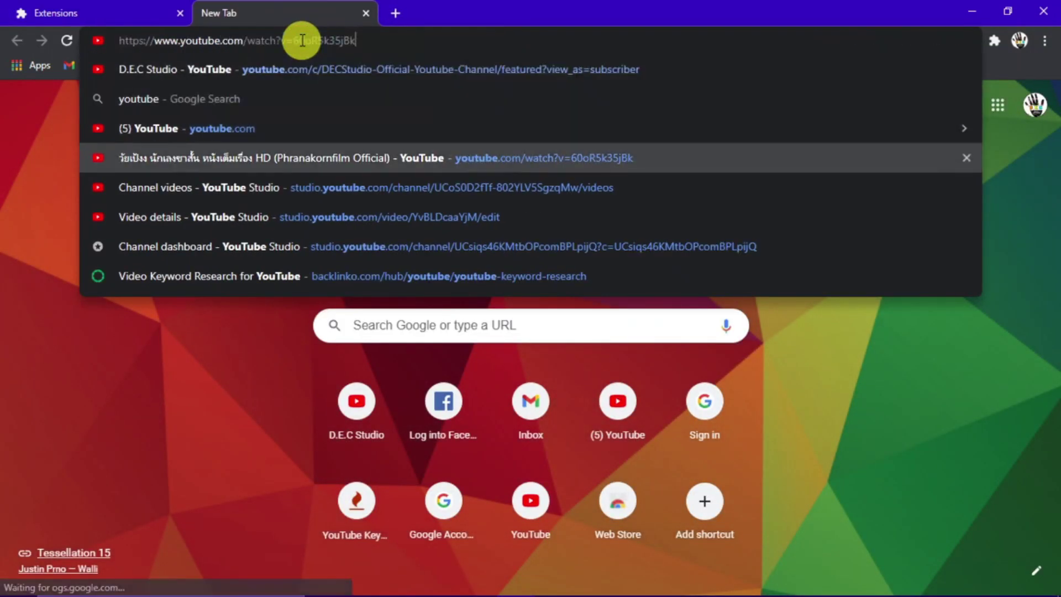
pyautogui.press('Up')
pyautogui.press('Return')
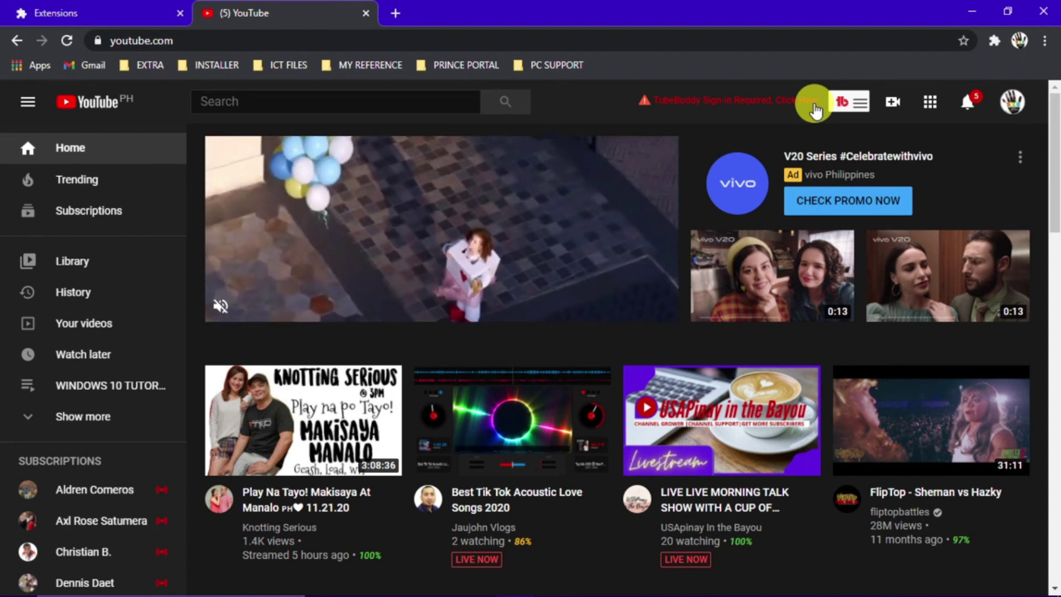
# Step: Agree to TubeBuddy's Privacy Policy and Terms of Use and start its sign-in with YouTube
pyautogui.click(855, 105)
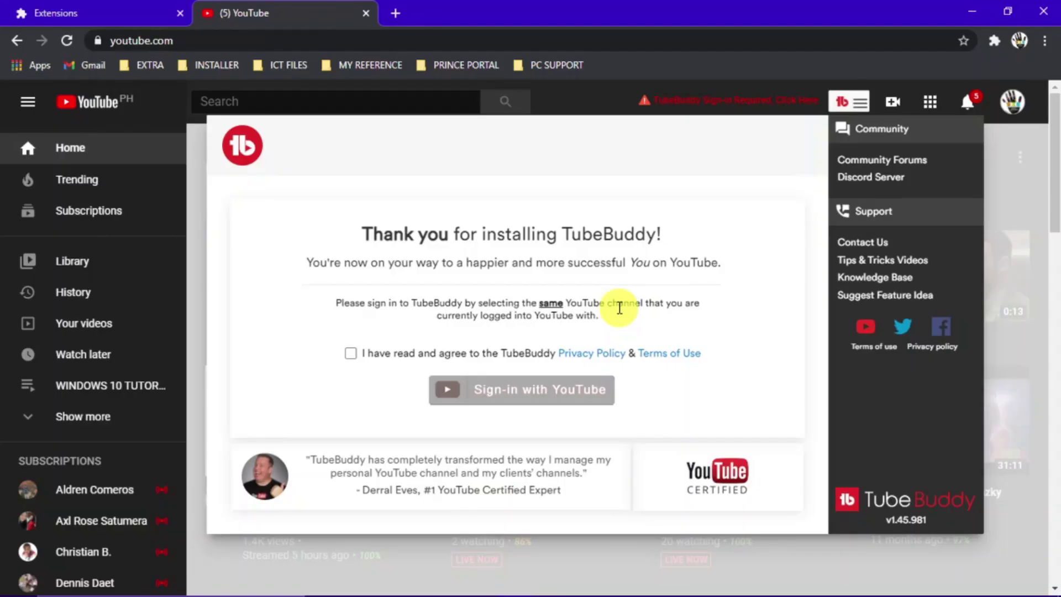
pyautogui.click(350, 353)
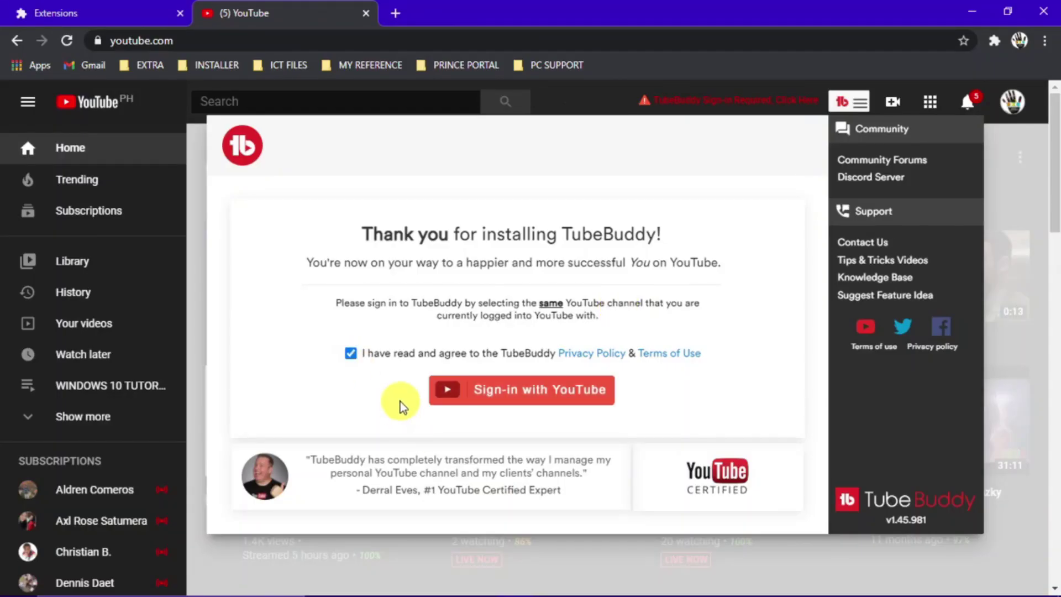
pyautogui.click(562, 402)
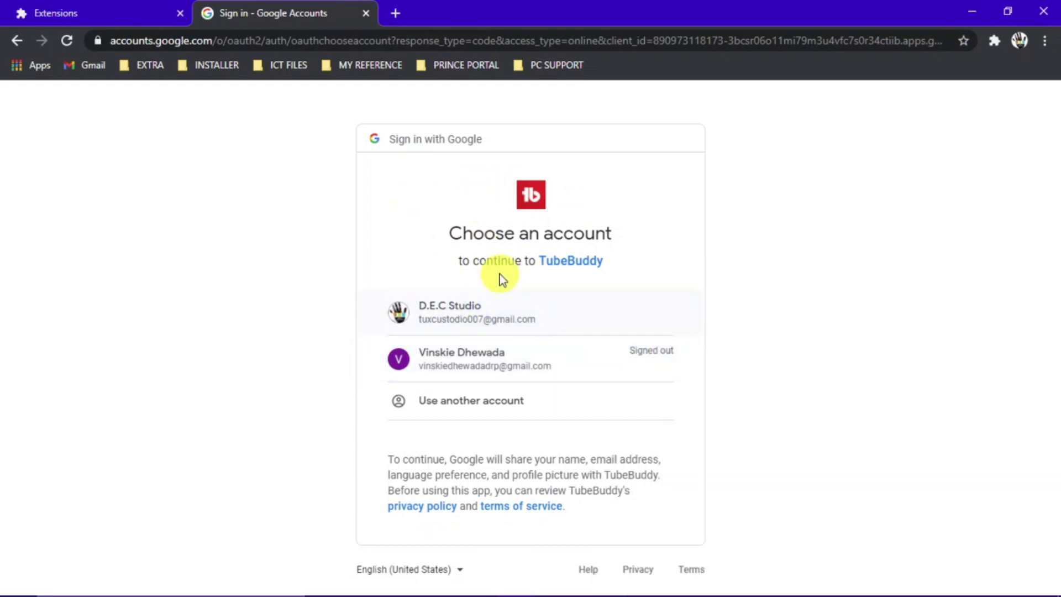
# Step: Choose the D.E.C Studio Google account and channel for the TubeBuddy sign-in
pyautogui.click(469, 323)
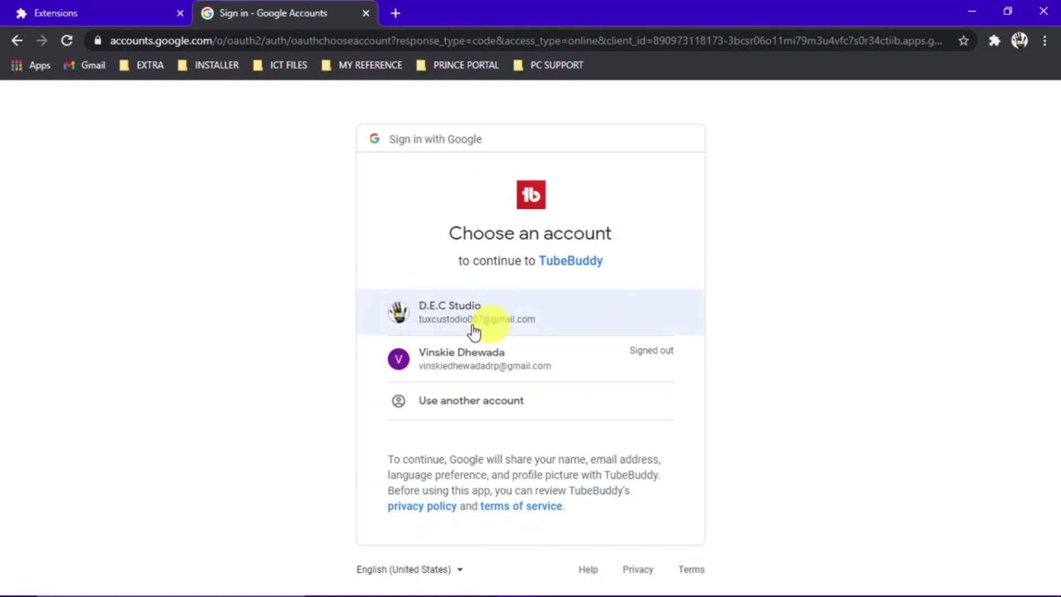
pyautogui.click(560, 326)
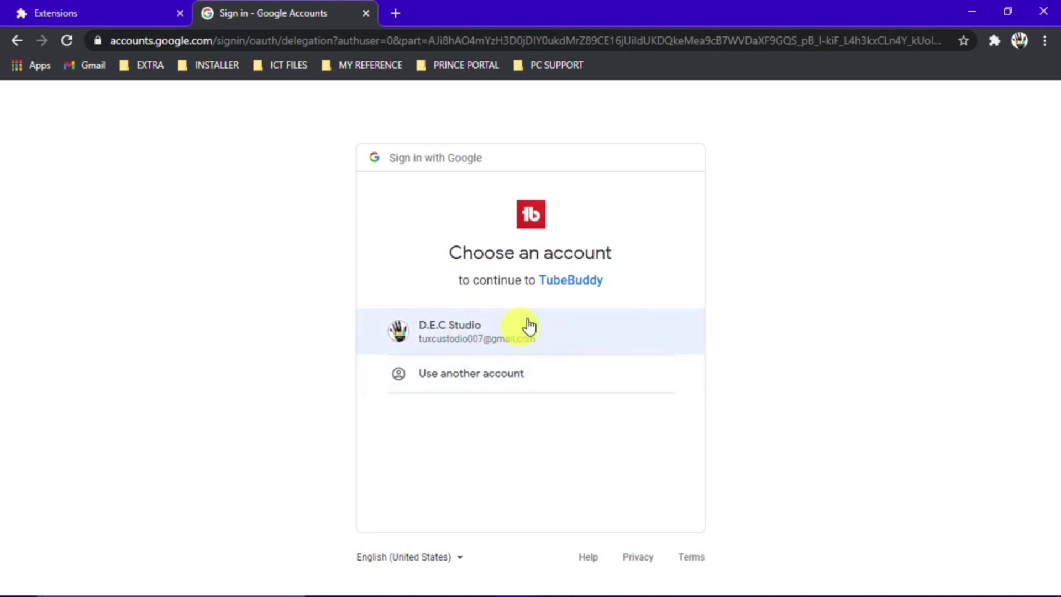
pyautogui.click(530, 328)
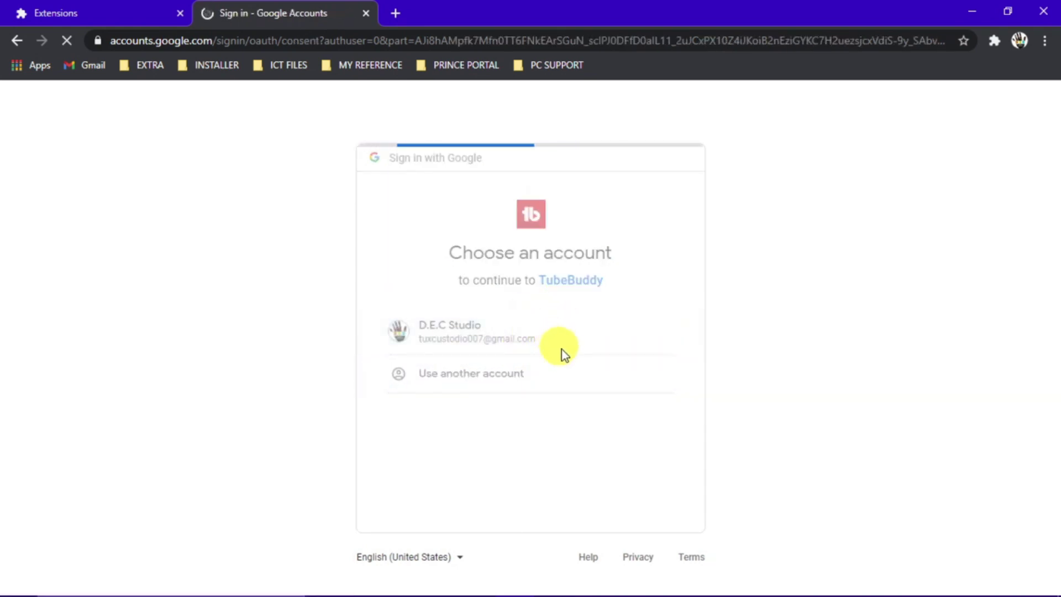
# Step: Review the permissions TubeBuddy requests and allow it to access the Google Account
pyautogui.scroll(-3, 575, 453)
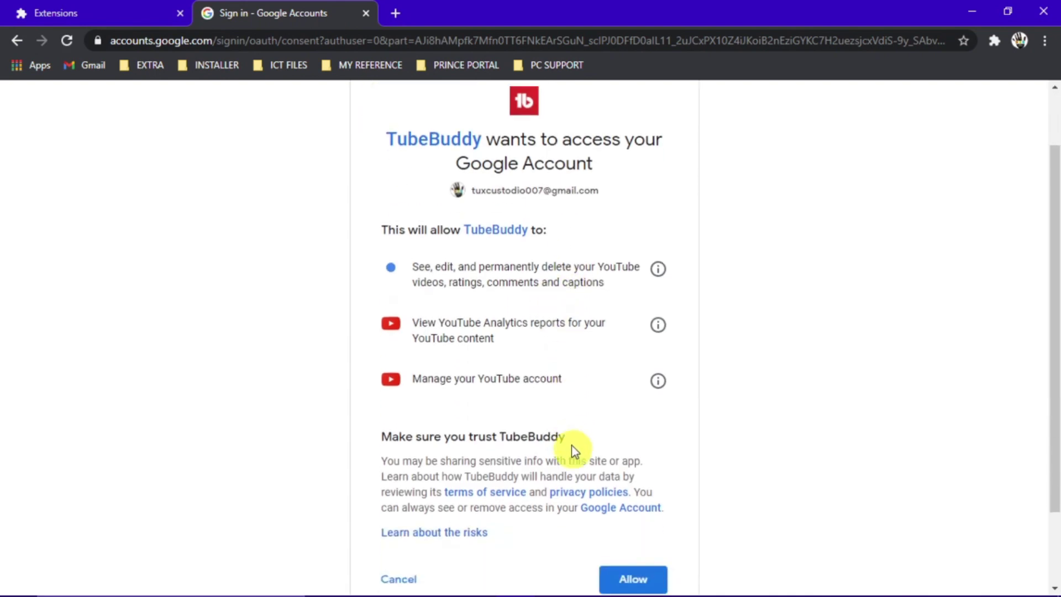
pyautogui.scroll(3, 592, 379)
pyautogui.scroll(-3, 659, 369)
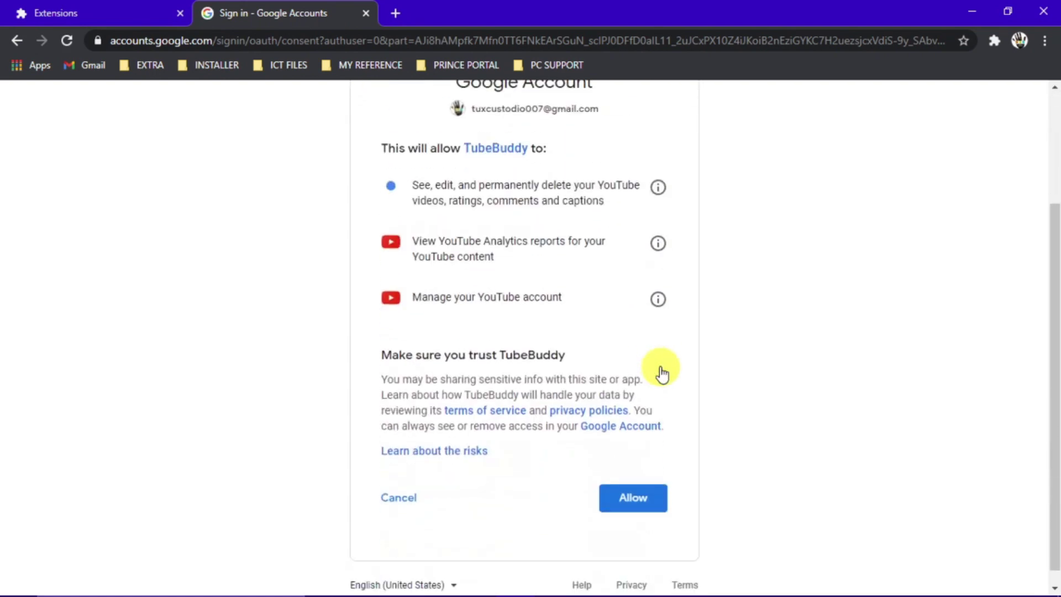
pyautogui.scroll(2, 663, 370)
pyautogui.scroll(-1, 662, 370)
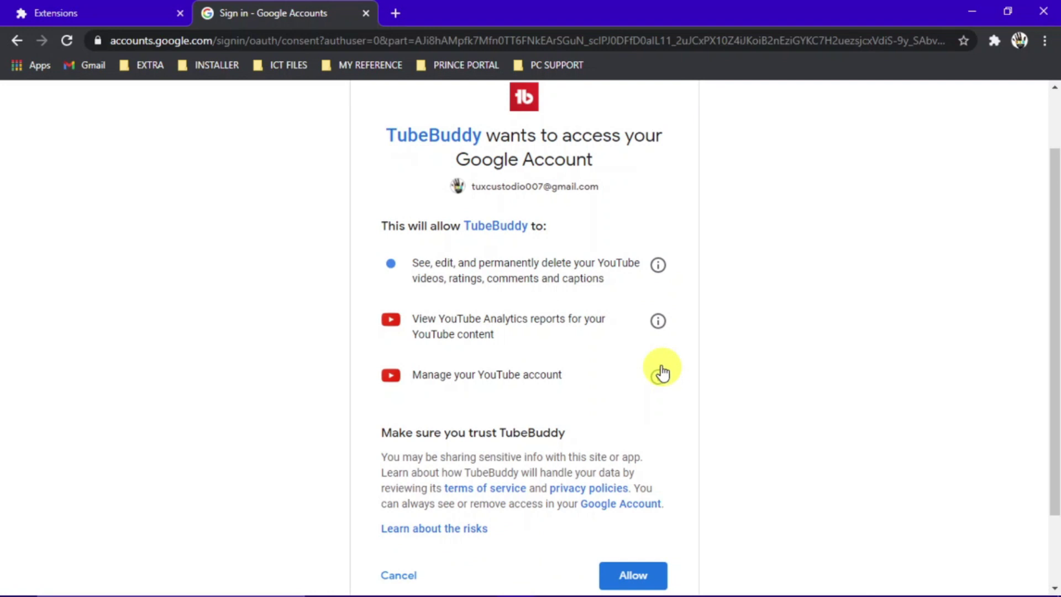
pyautogui.scroll(2, 616, 323)
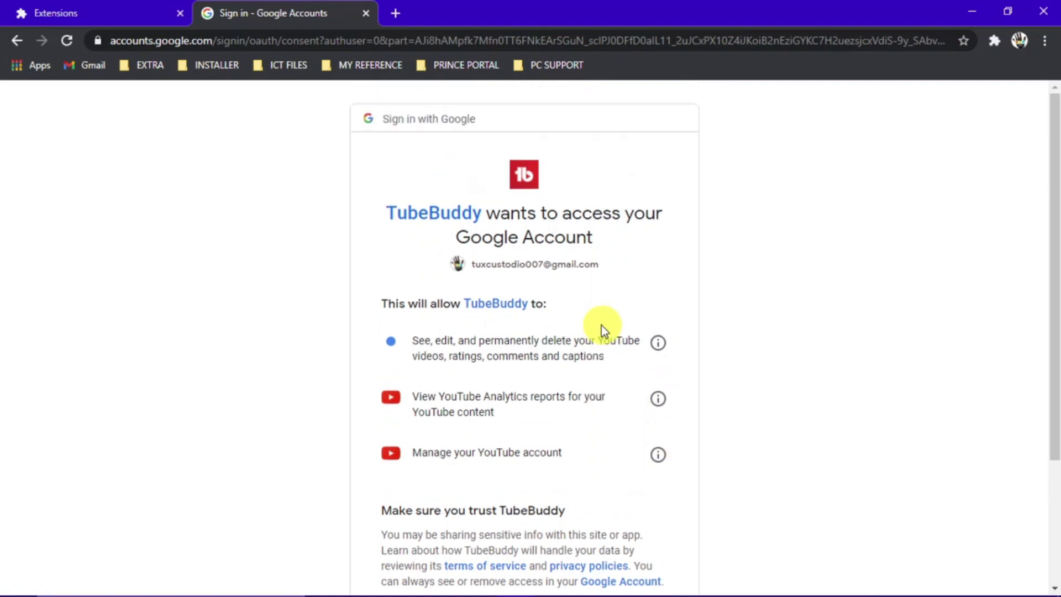
pyautogui.scroll(-2, 601, 327)
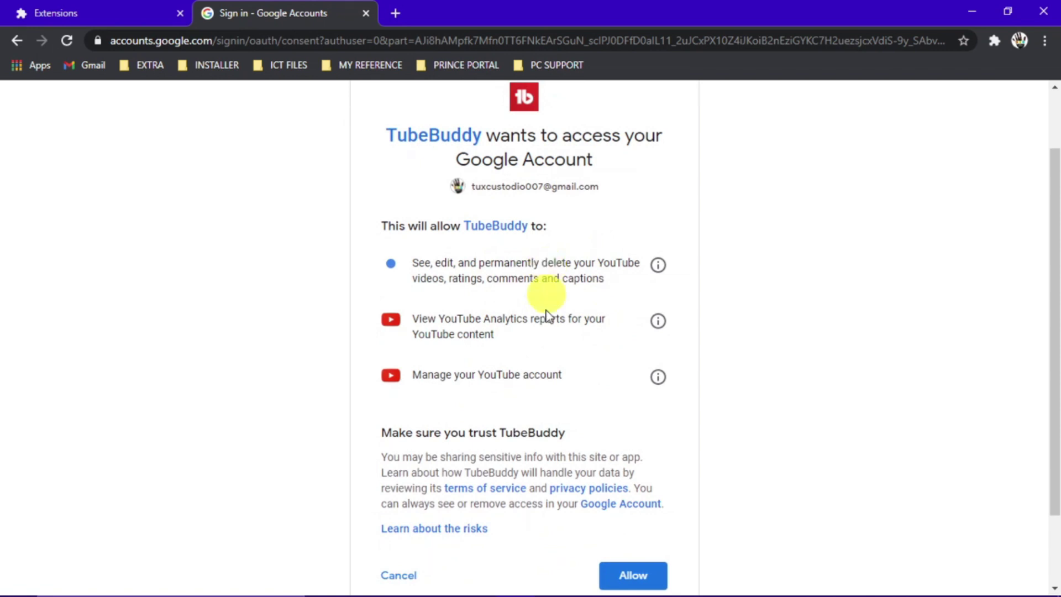
pyautogui.scroll(-2, 549, 316)
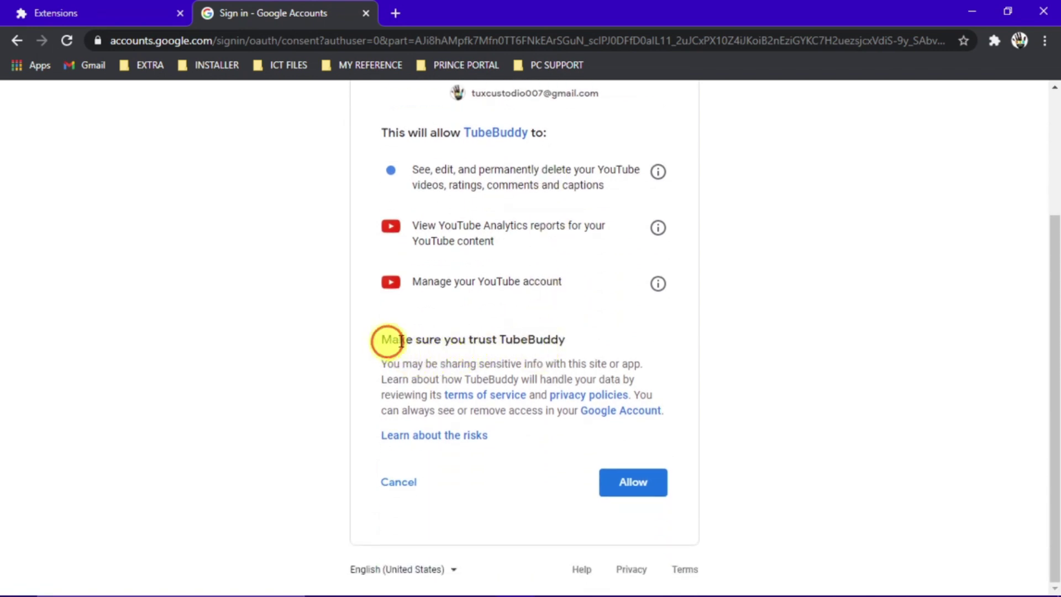
pyautogui.moveTo(401, 339); pyautogui.dragTo(571, 346)
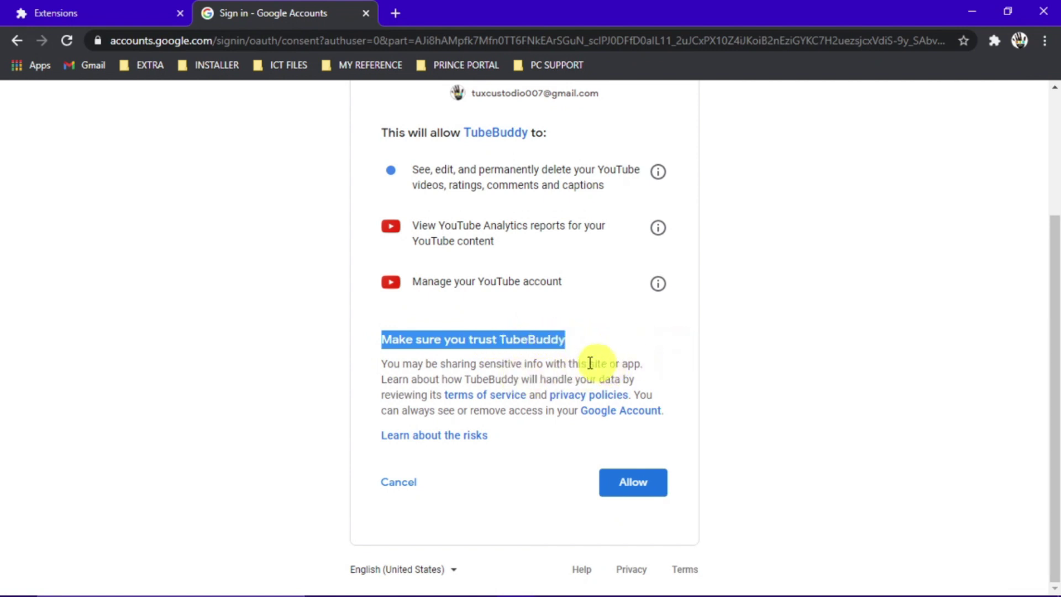
pyautogui.scroll(1, 646, 393)
pyautogui.scroll(-1, 647, 394)
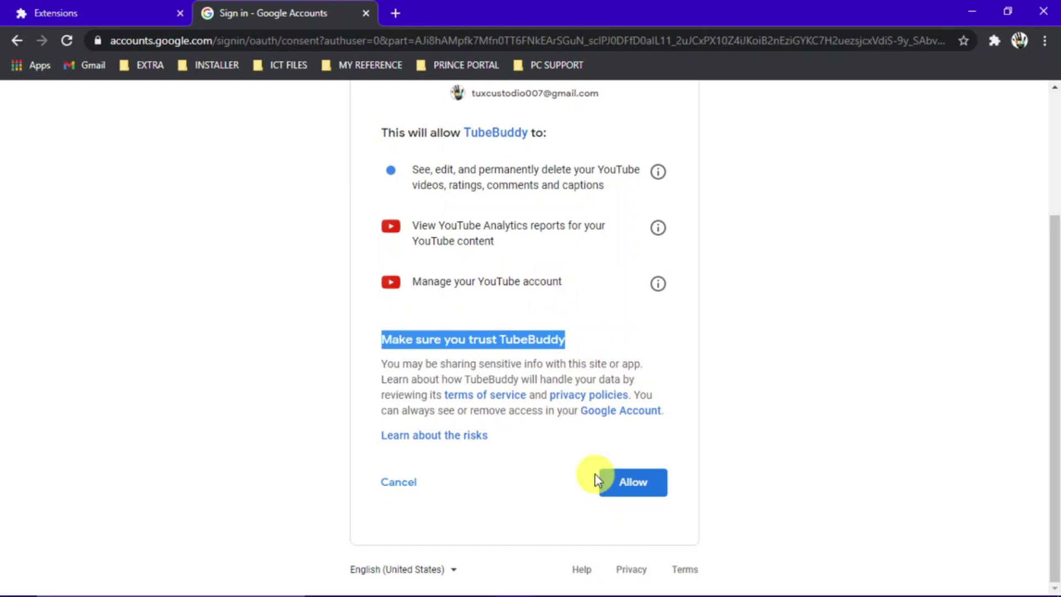
pyautogui.click(633, 487)
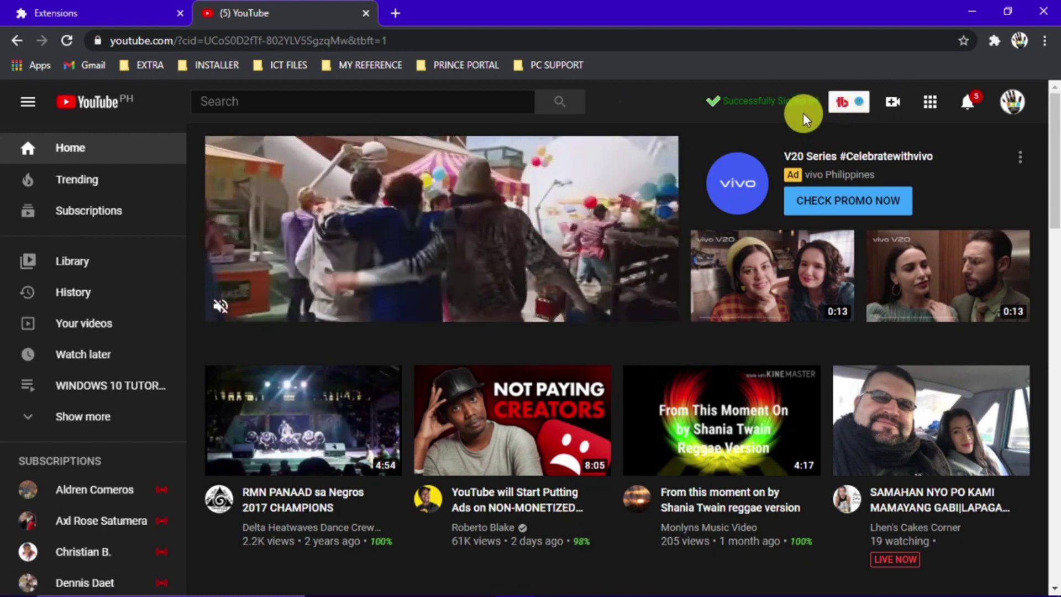
# Step: Open the signed-in account's own channel page and close the Extensions tab
pyautogui.click(1013, 103)
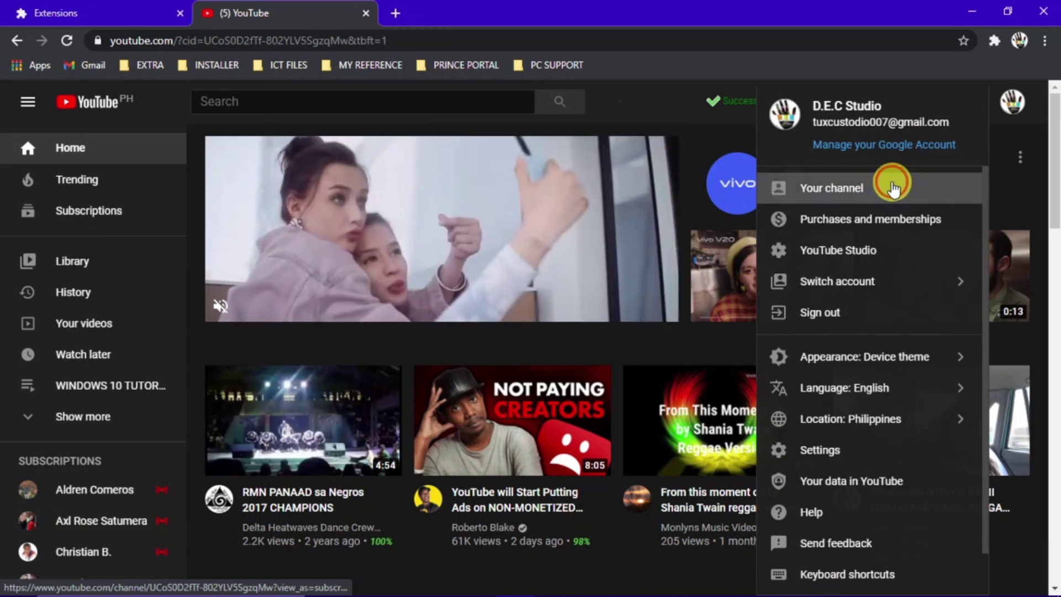
pyautogui.click(895, 192)
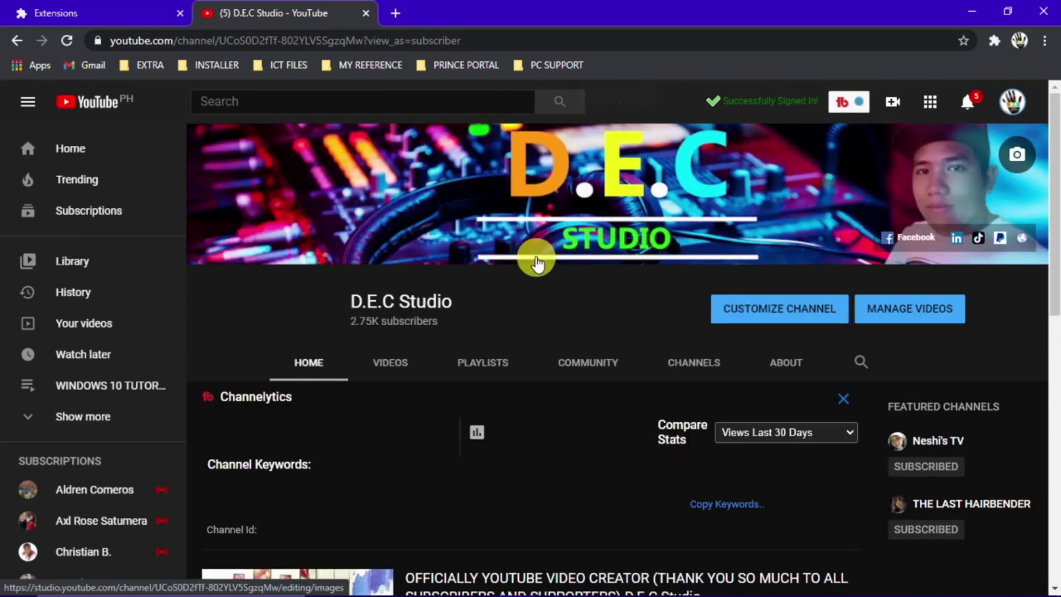
pyautogui.click(34, 8)
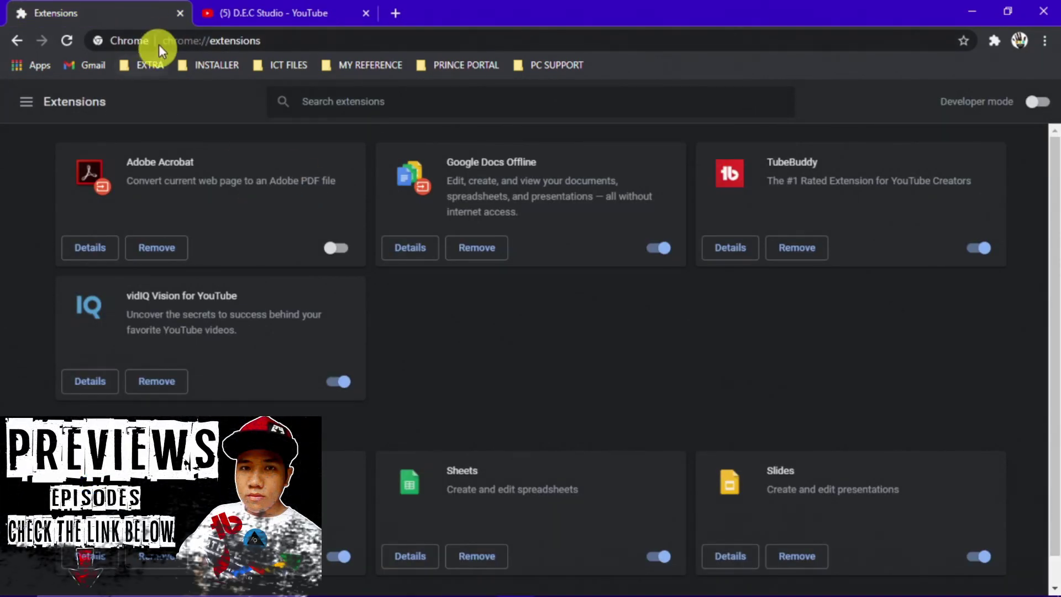
pyautogui.click(180, 13)
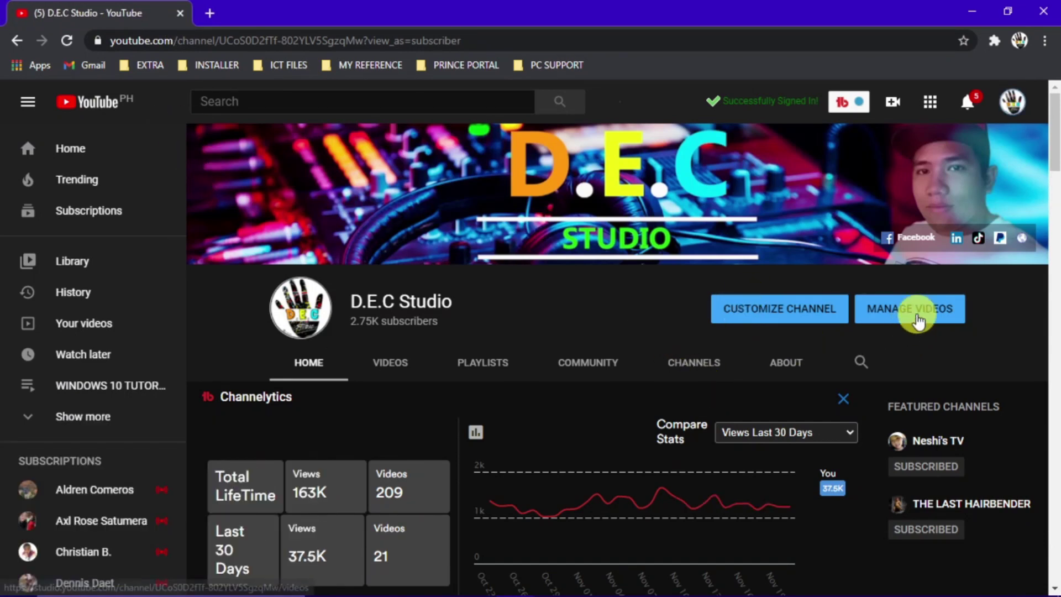
# Step: Examine TubeBuddy's Channelytics on the channel page: lifetime and 30-day stats, daily views graph, and channel keywords
pyautogui.scroll(-1, 668, 315)
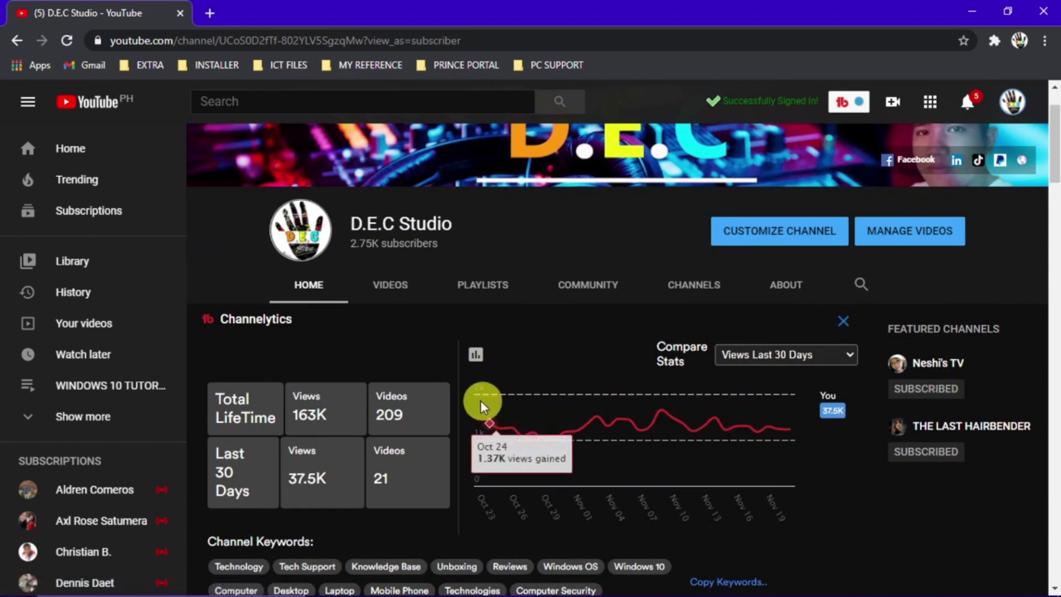
pyautogui.scroll(1, 260, 411)
pyautogui.scroll(-1, 277, 414)
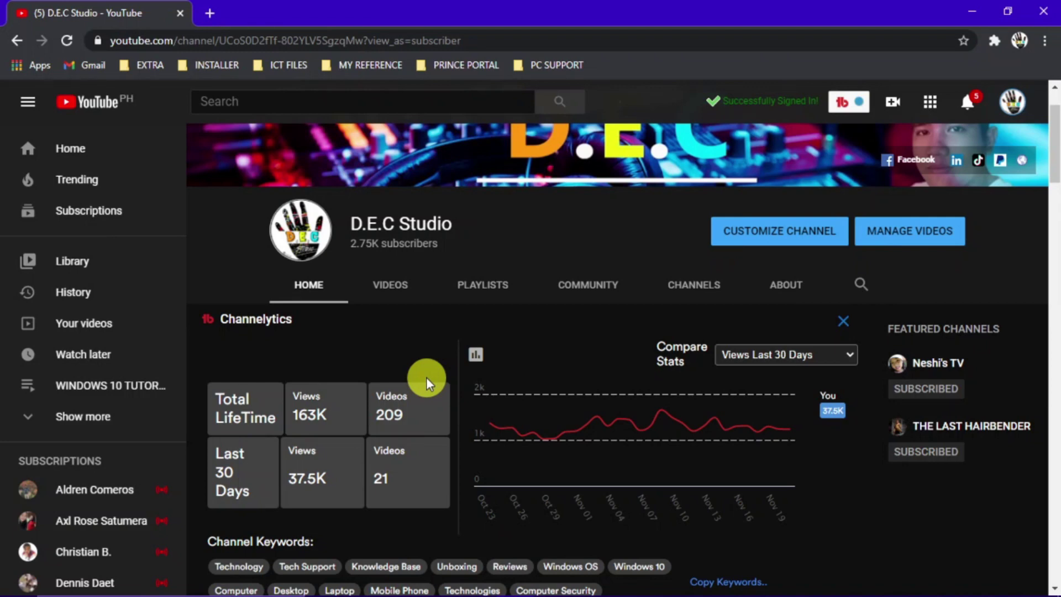
pyautogui.scroll(-3, 575, 379)
pyautogui.scroll(3, 549, 383)
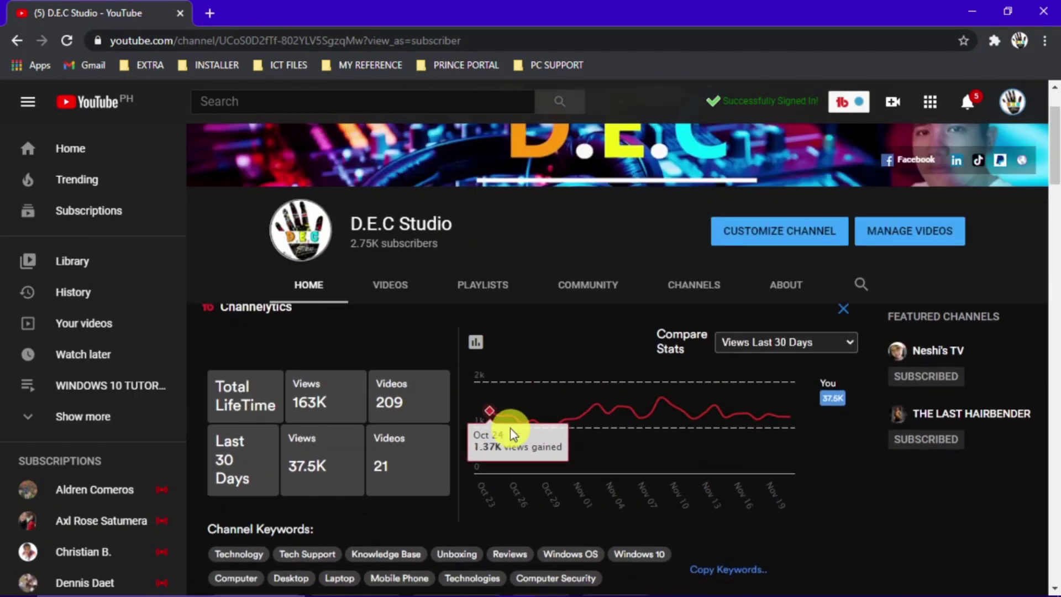
pyautogui.scroll(-2, 509, 429)
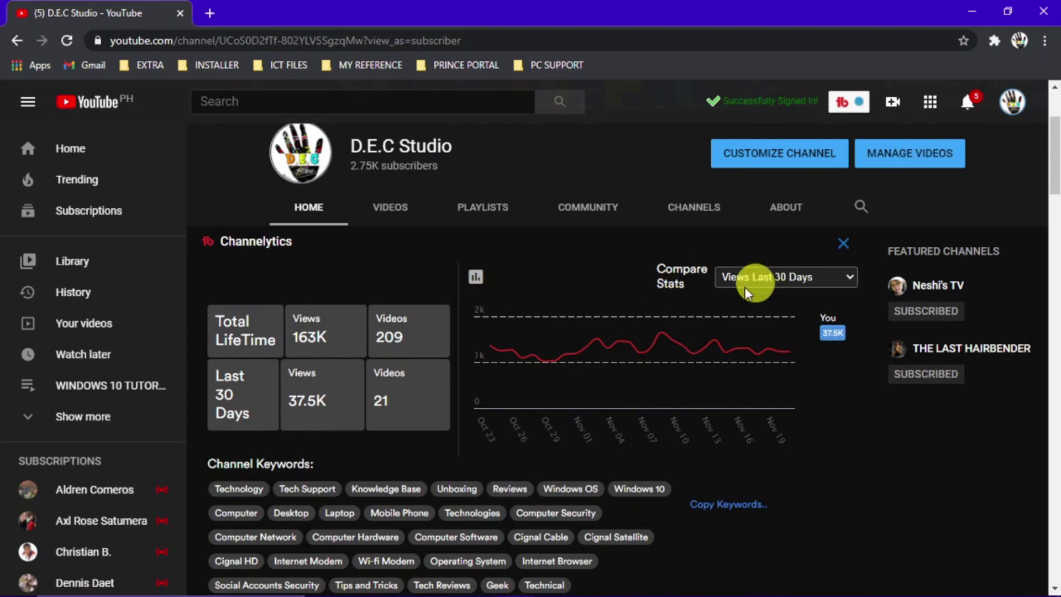
pyautogui.scroll(-1, 629, 406)
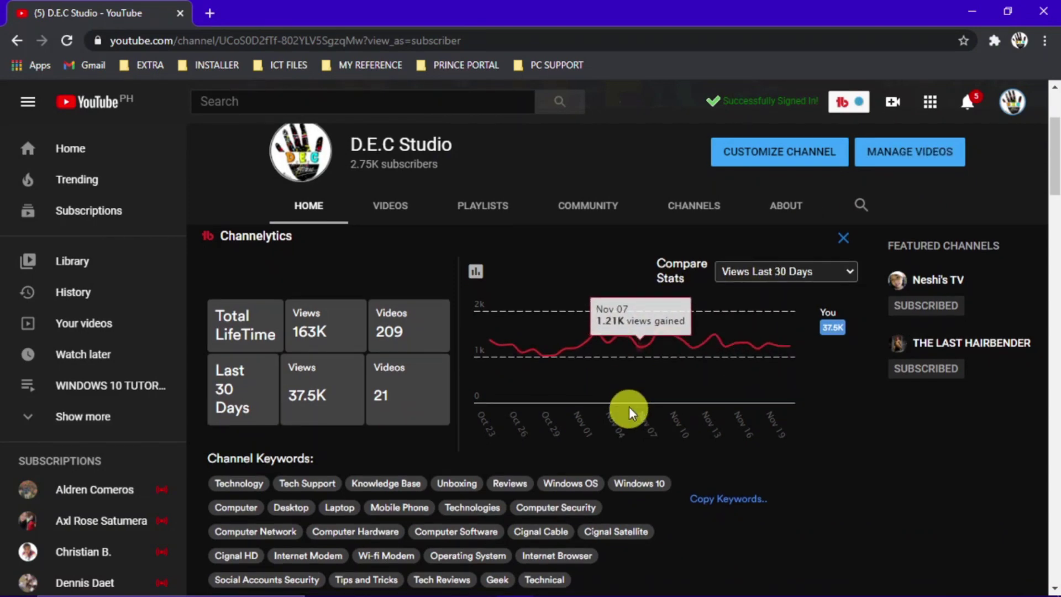
pyautogui.scroll(-1, 629, 406)
pyautogui.scroll(1, 741, 379)
pyautogui.scroll(-1, 759, 387)
pyautogui.scroll(3, 824, 386)
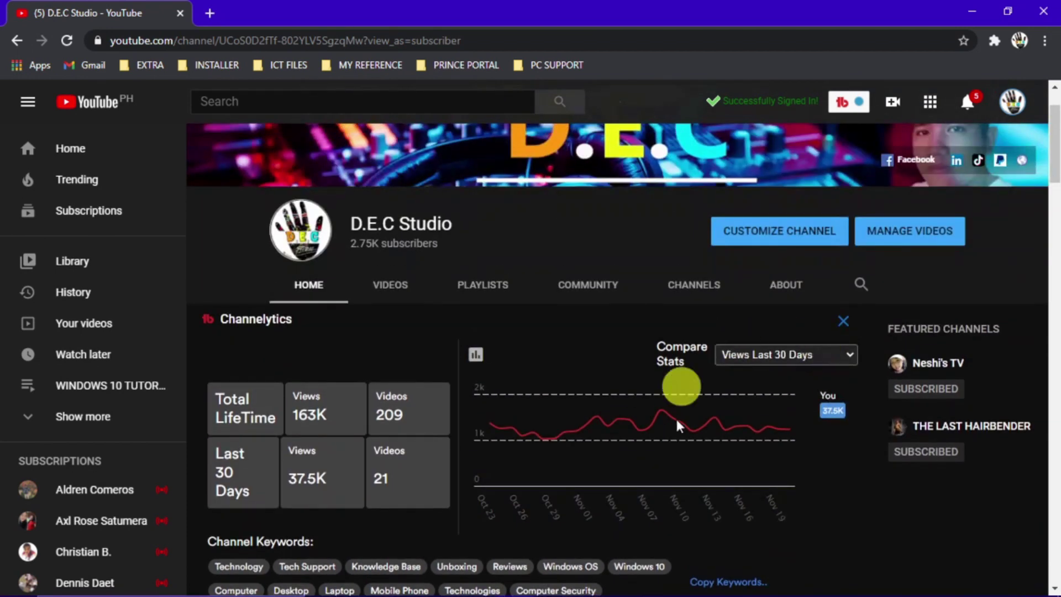
pyautogui.scroll(-3, 676, 417)
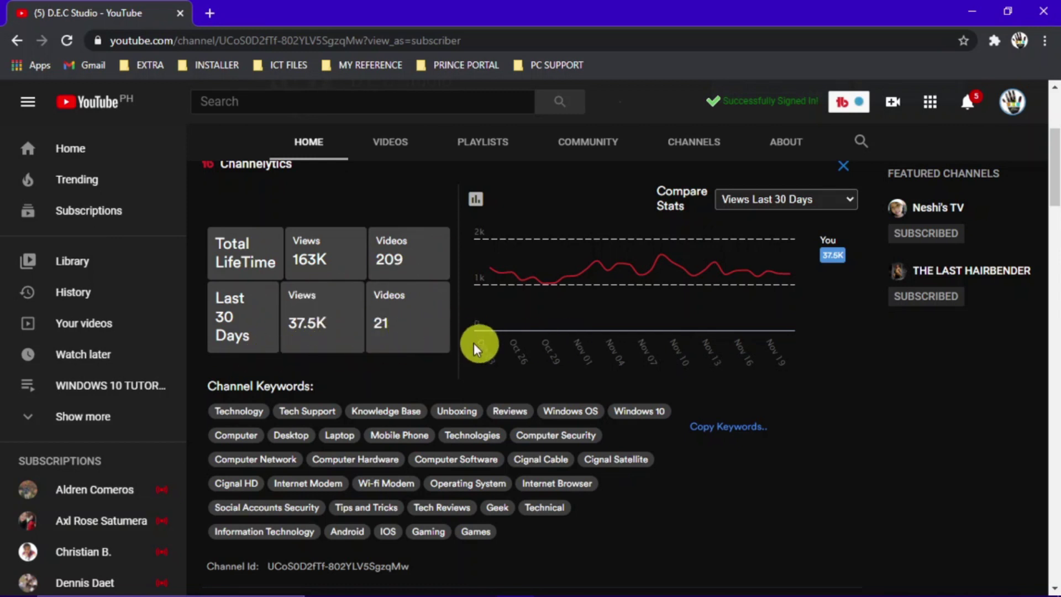
pyautogui.scroll(2, 459, 348)
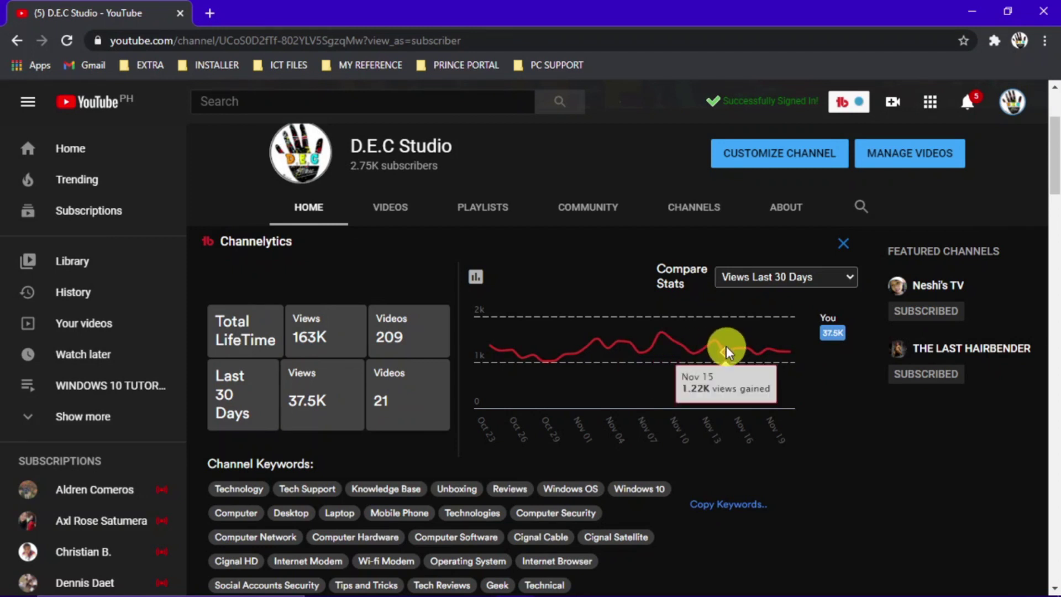
pyautogui.scroll(-1, 784, 390)
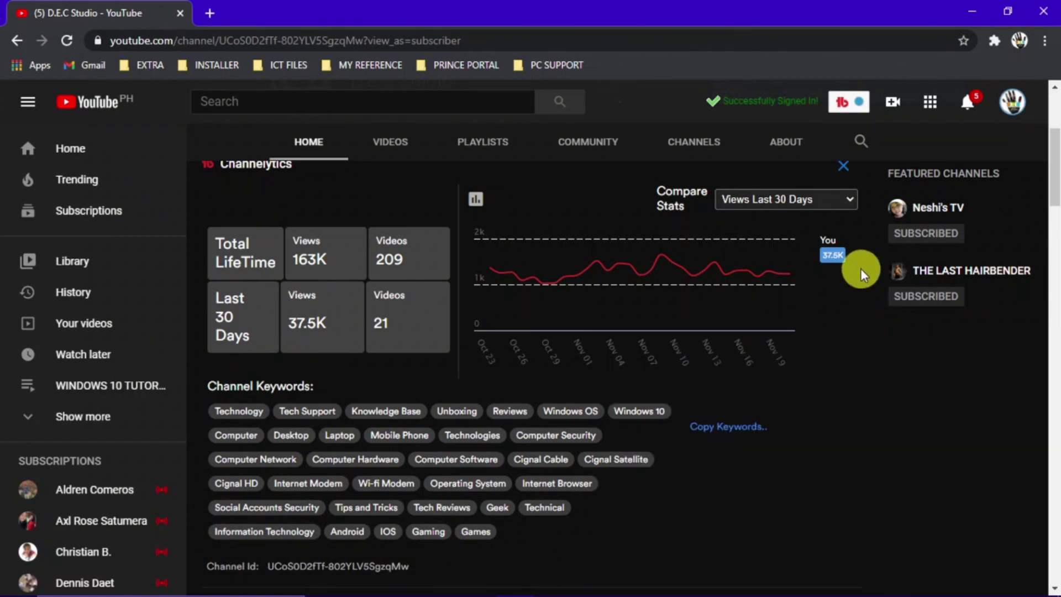
pyautogui.moveTo(726, 244)
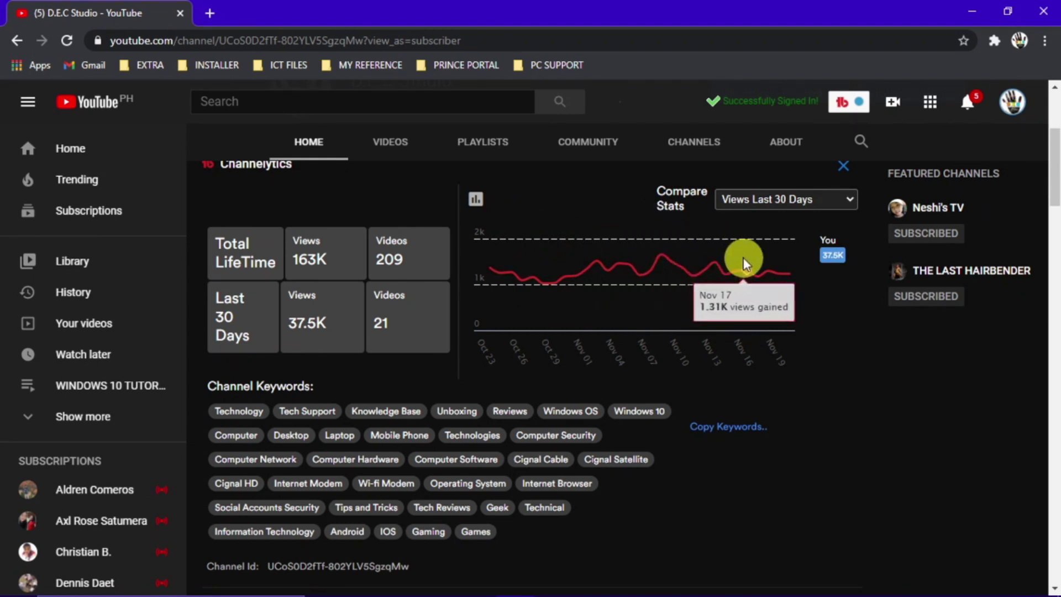
pyautogui.scroll(2, 744, 259)
pyautogui.scroll(-2, 744, 258)
pyautogui.scroll(2, 745, 264)
pyautogui.click(216, 15)
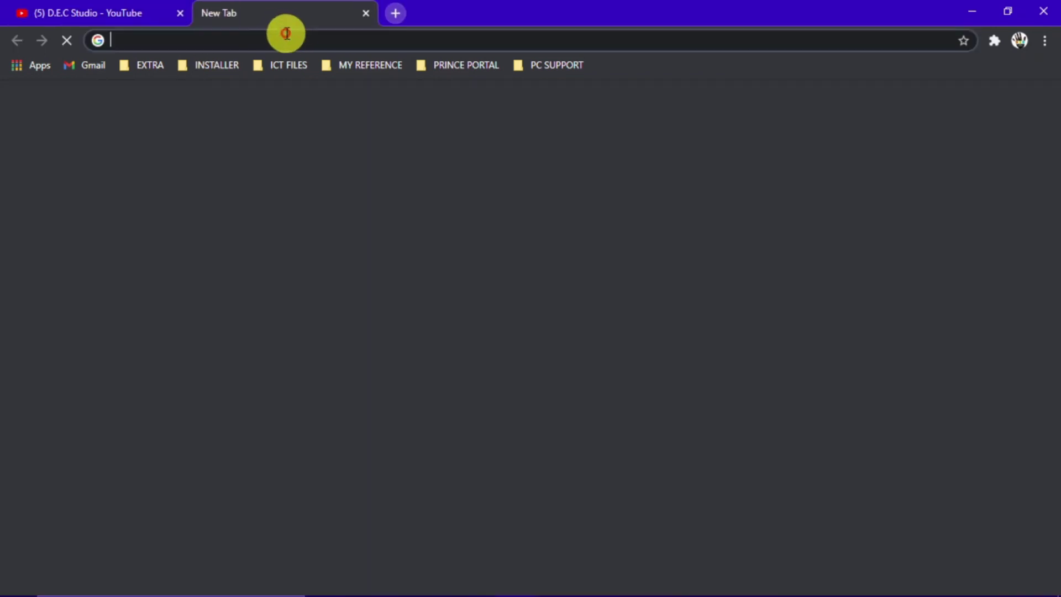
pyautogui.click(366, 13)
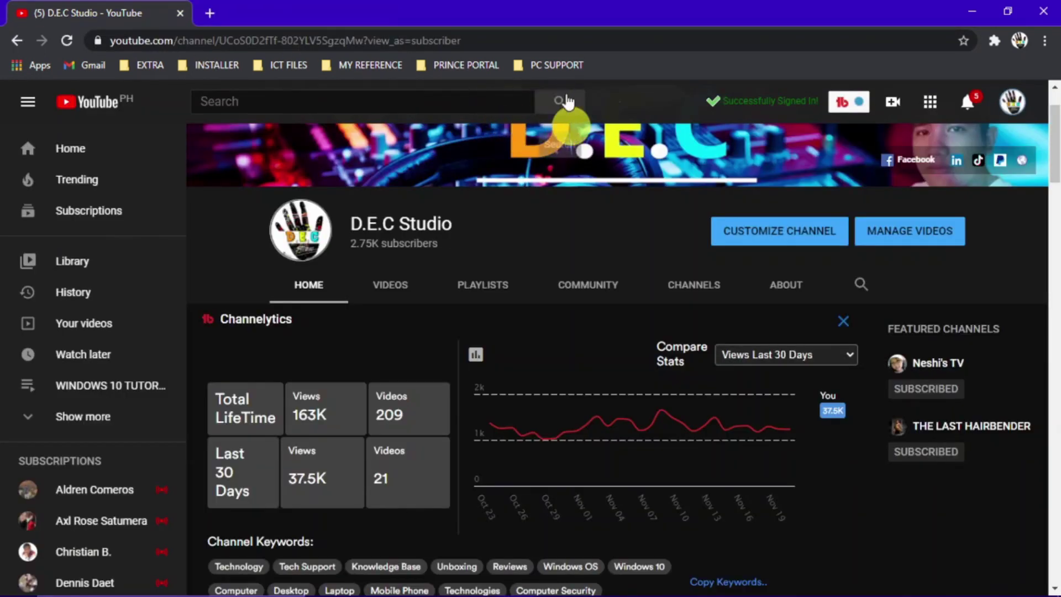
# Step: Open a new browser window and load the YouTube home page in it
pyautogui.rightClick(214, 12)
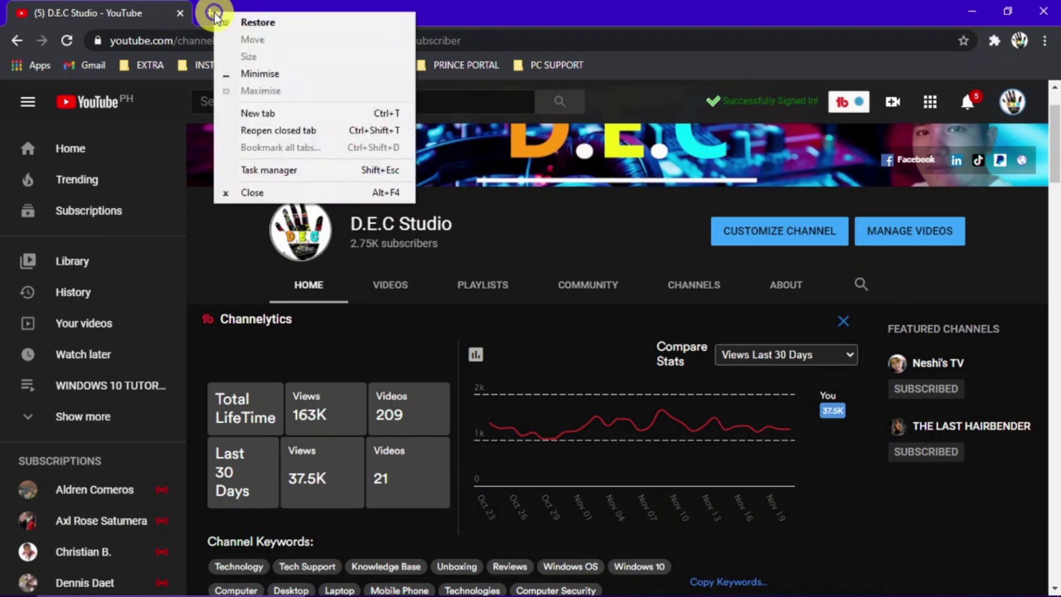
pyautogui.click(487, 15)
pyautogui.click(221, 12)
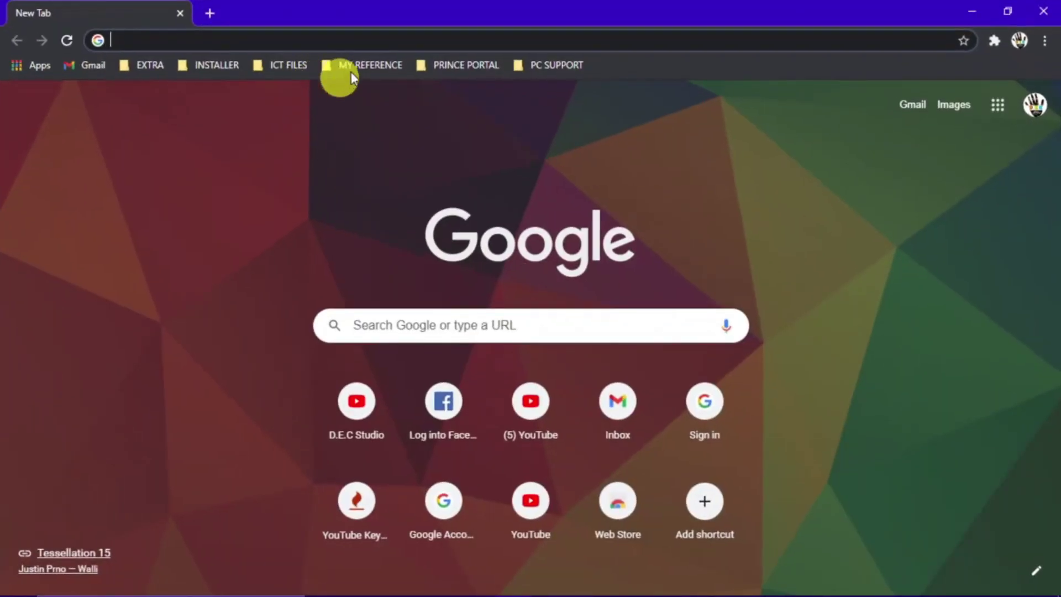
pyautogui.click(389, 39)
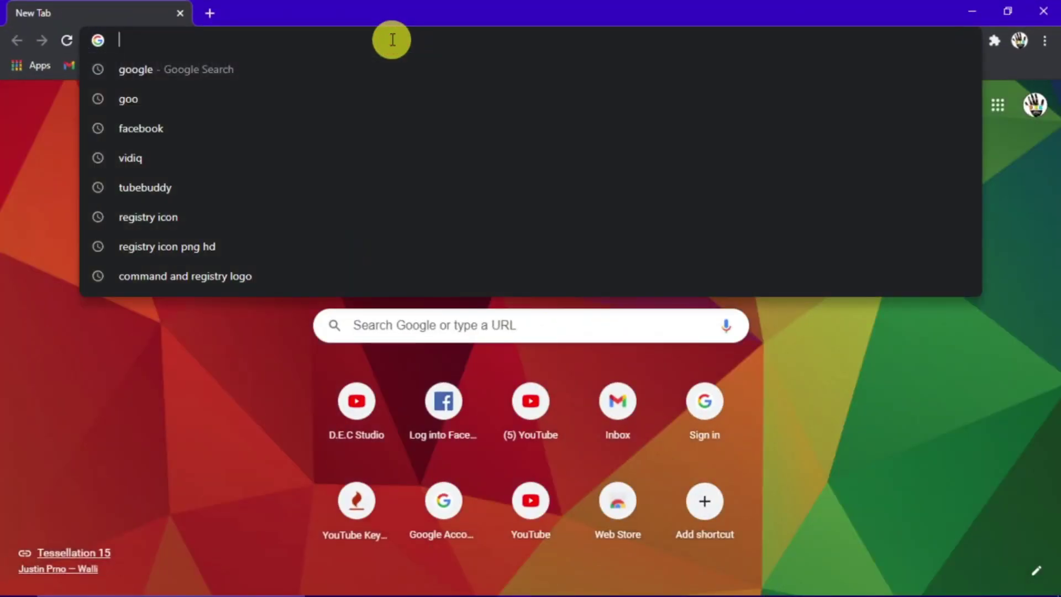
pyautogui.write('yo')
pyautogui.press('Down')
pyautogui.press('Down')
pyautogui.press('Down')
pyautogui.press('Down')
pyautogui.press('Down')
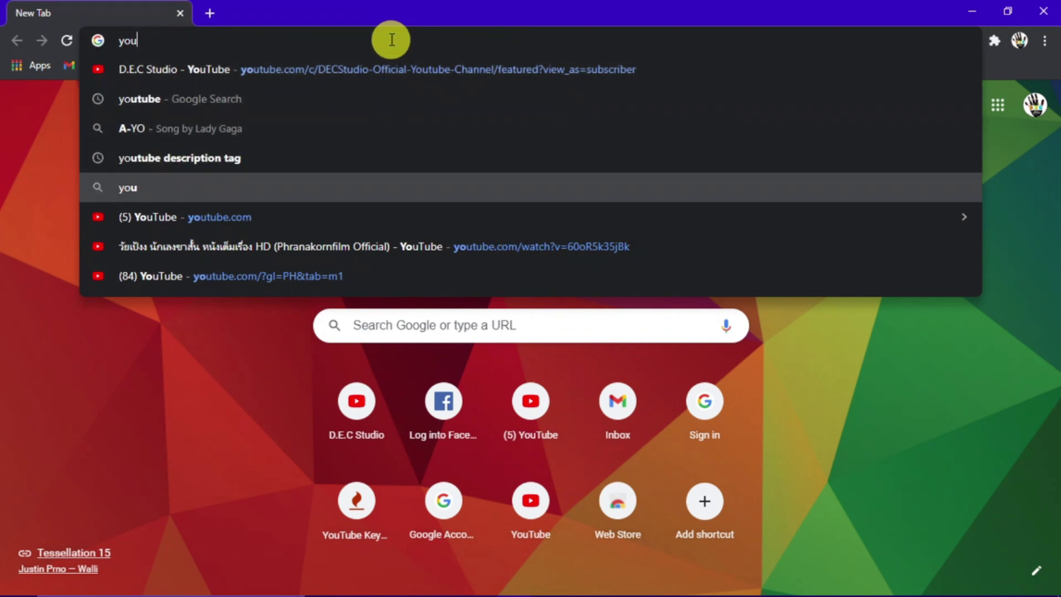
pyautogui.press('Return')
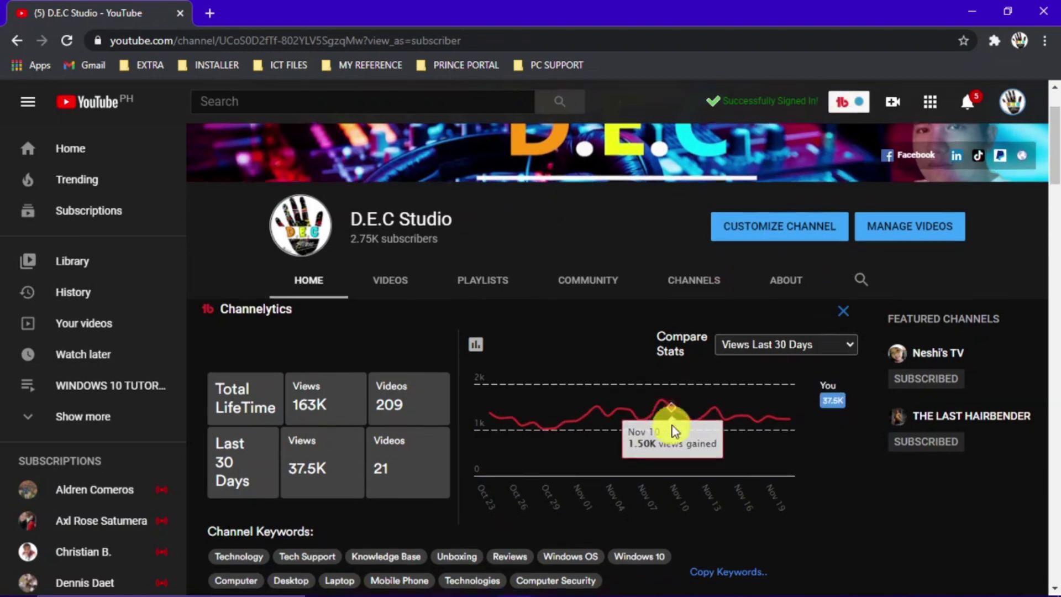
# Step: Examine the views graph, the lifetime and 30-day stats, and the channel keywords in Channelytics on the D.E.C Studio channel page
pyautogui.scroll(-1, 675, 431)
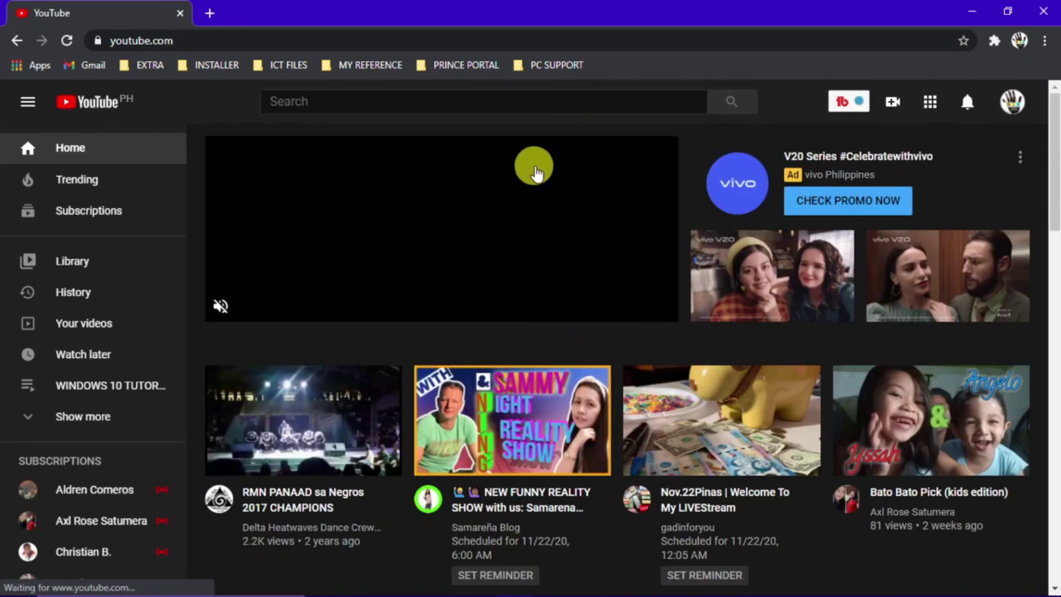
pyautogui.click(453, 103)
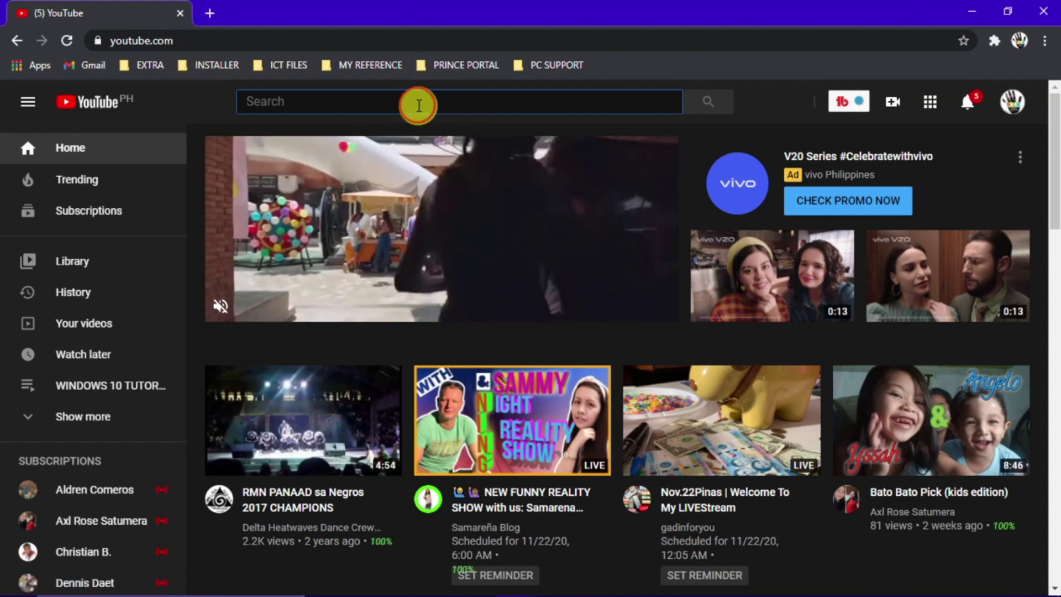
pyautogui.click(418, 104)
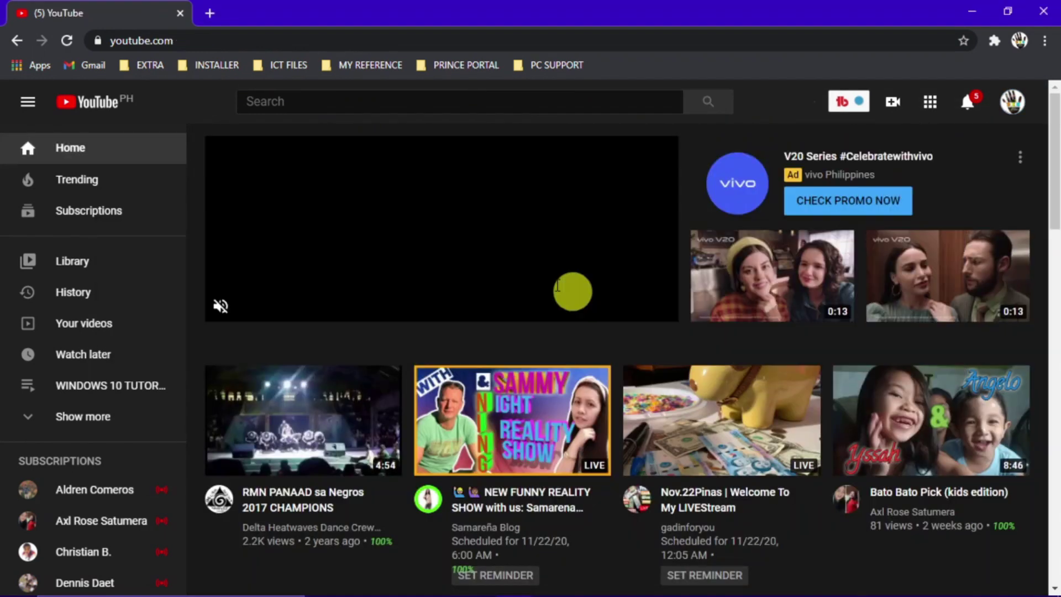
pyautogui.click(355, 92)
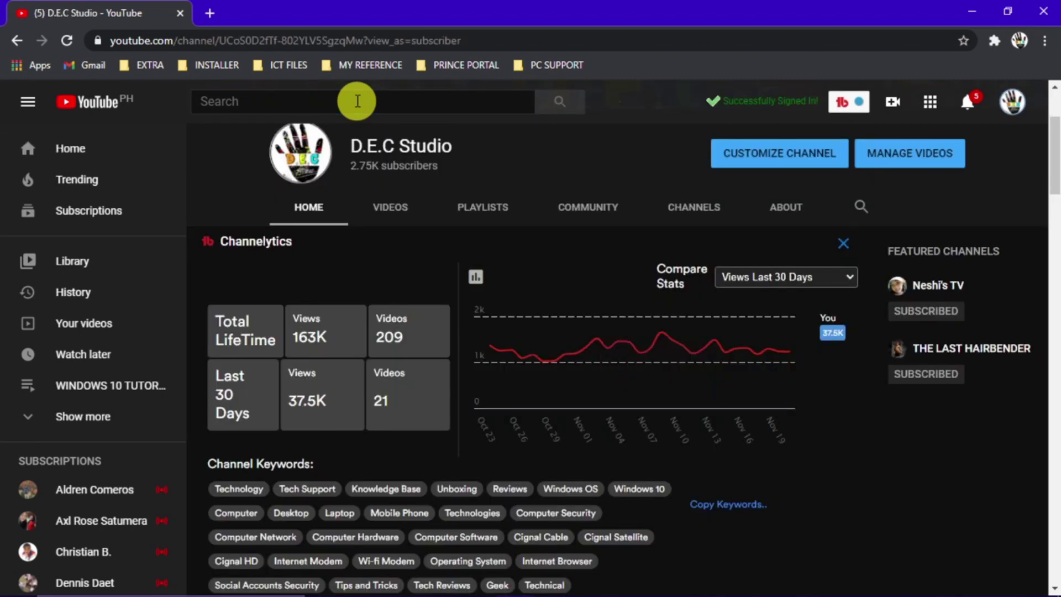
pyautogui.scroll(-3, 614, 403)
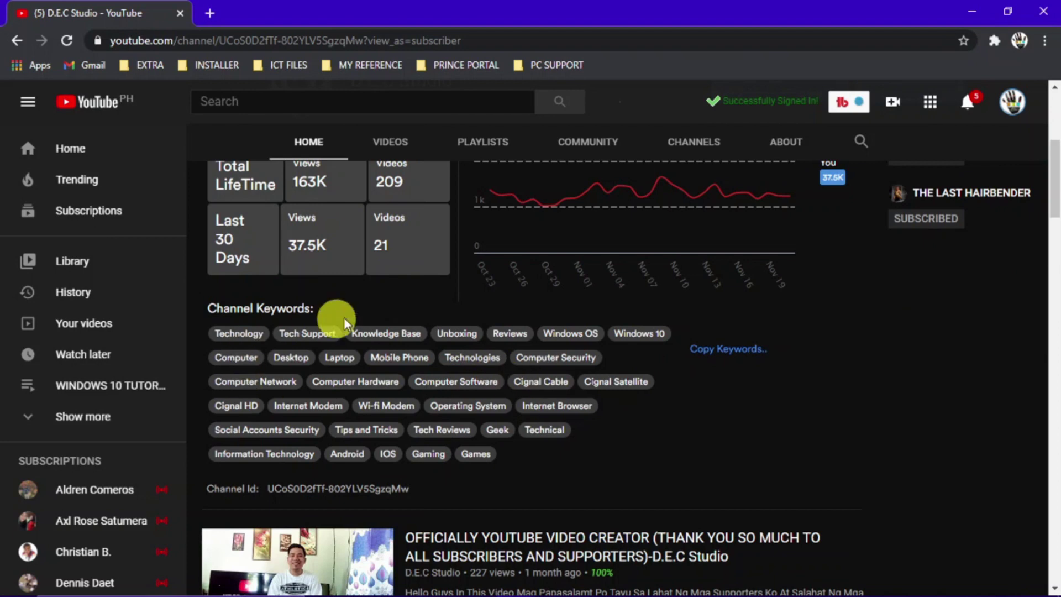
pyautogui.scroll(2, 475, 387)
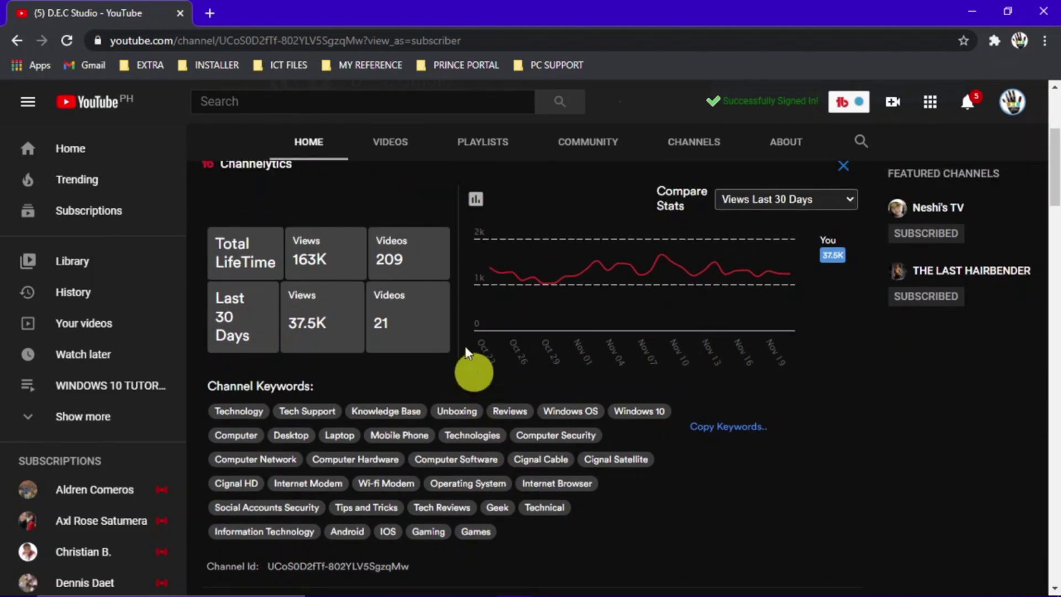
pyautogui.scroll(3, 440, 287)
pyautogui.scroll(-3, 449, 297)
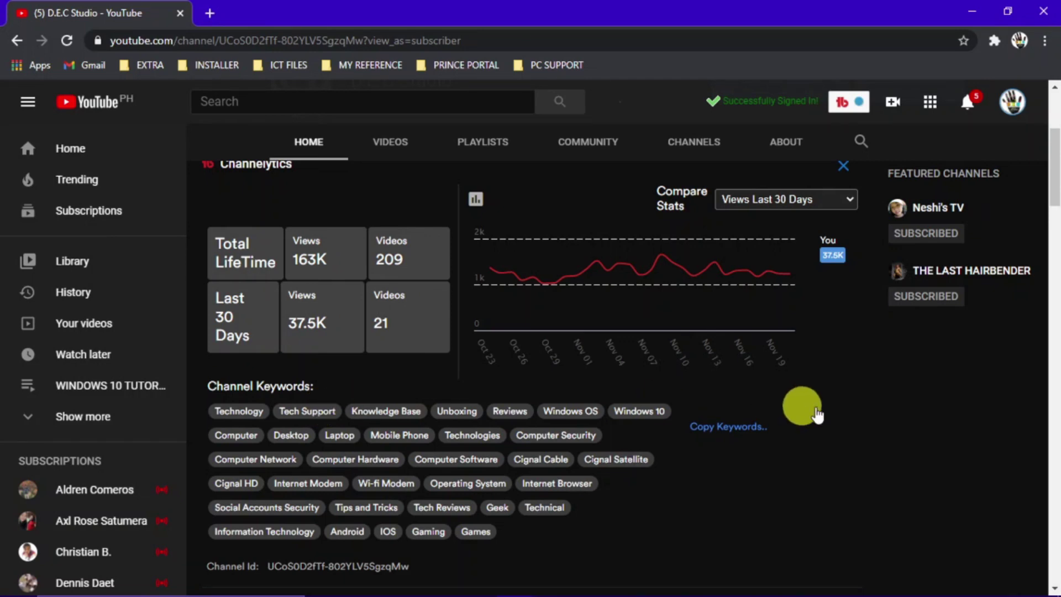
pyautogui.scroll(-3, 910, 428)
pyautogui.scroll(7, 828, 448)
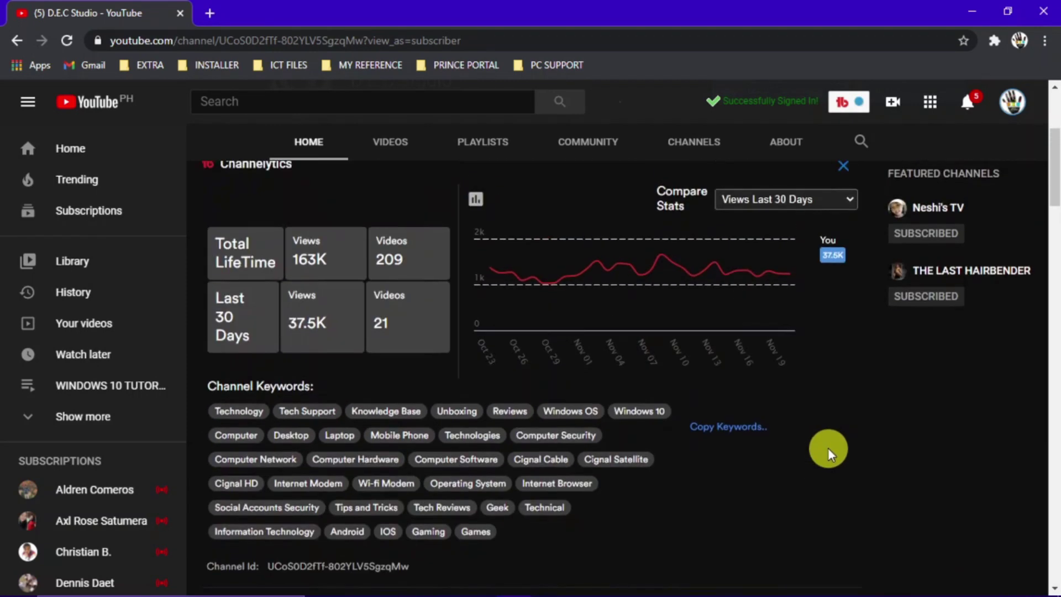
pyautogui.scroll(-2, 718, 387)
# Step: Switch to the window with the YouTube home page and search for the suggested term "tech support"
pyautogui.hotkey('alt', 'Tab')
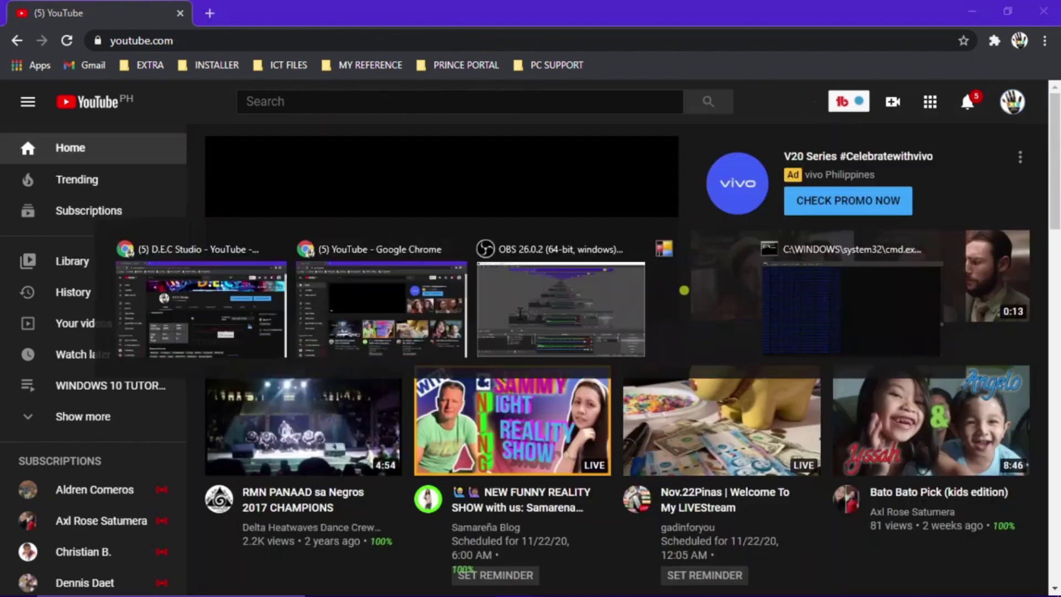
pyautogui.hotkey('alt', 'Tab')
pyautogui.hotkey('alt', 'Tab')
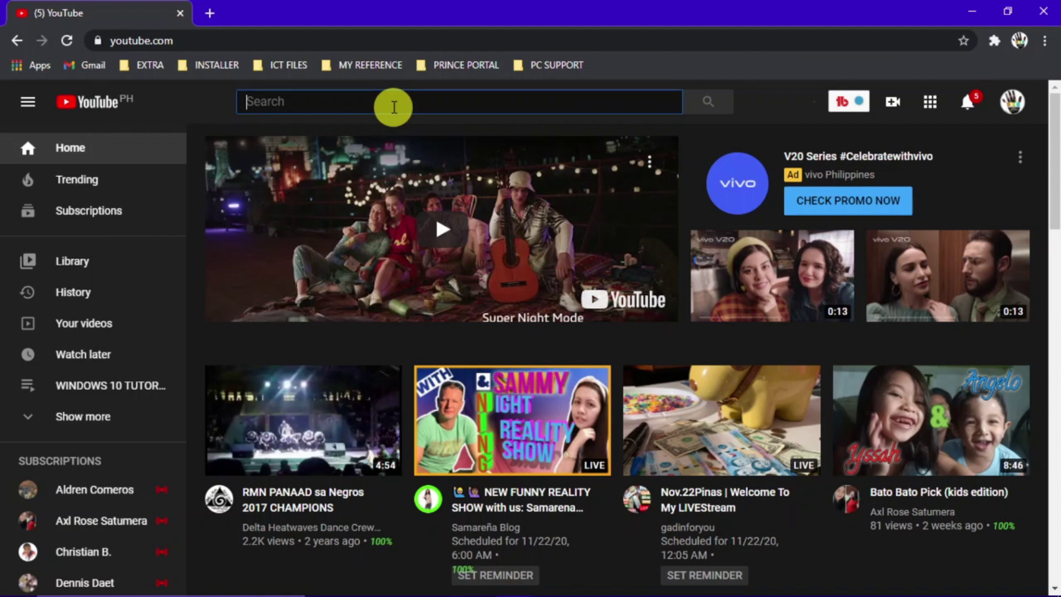
pyautogui.click(394, 106)
pyautogui.write('tech ')
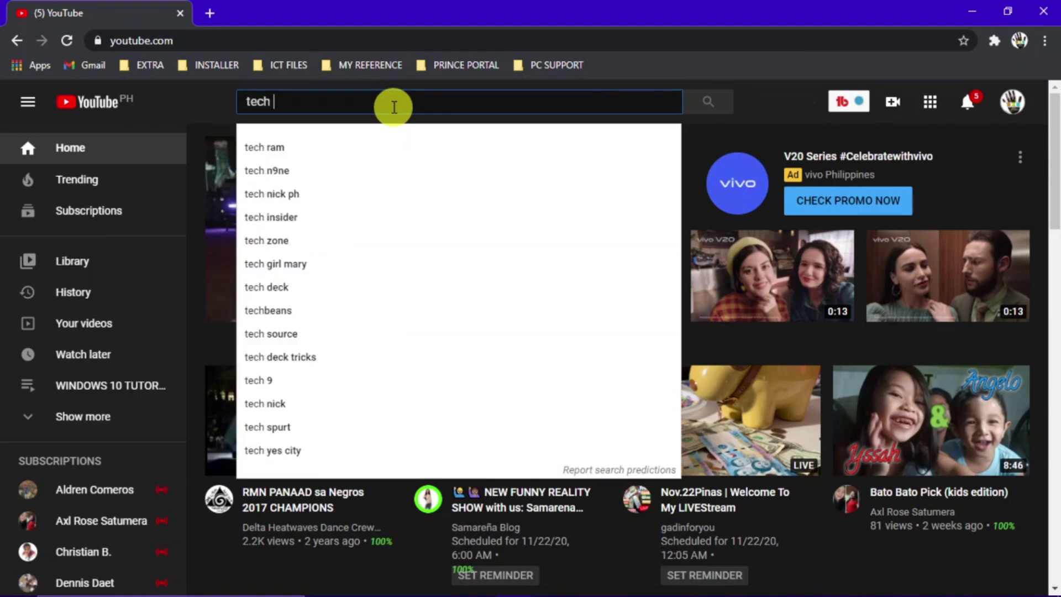
pyautogui.write('su')
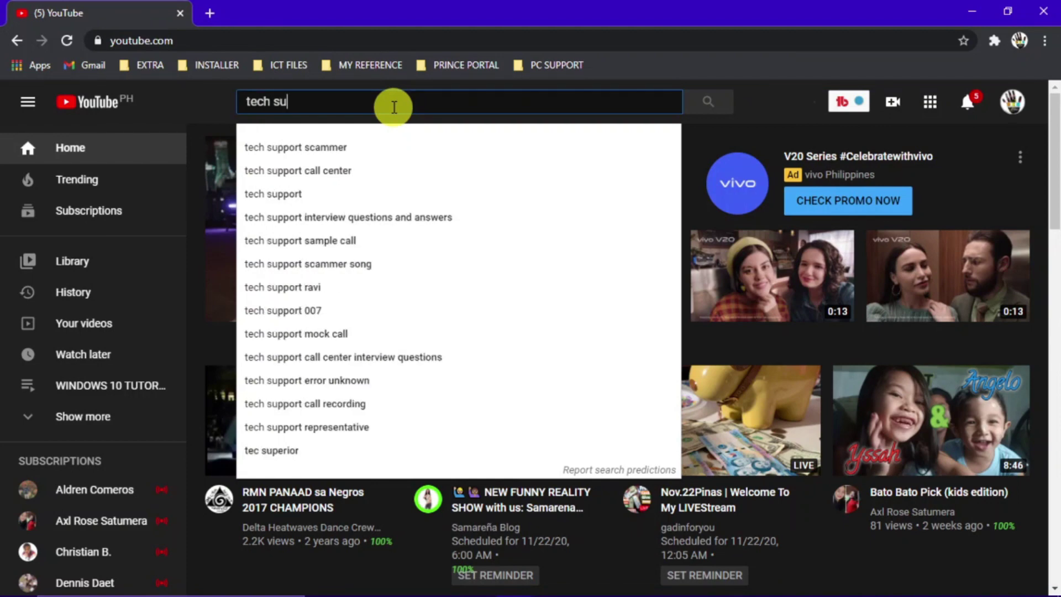
pyautogui.press('Down')
pyautogui.press('Down')
pyautogui.press('Down')
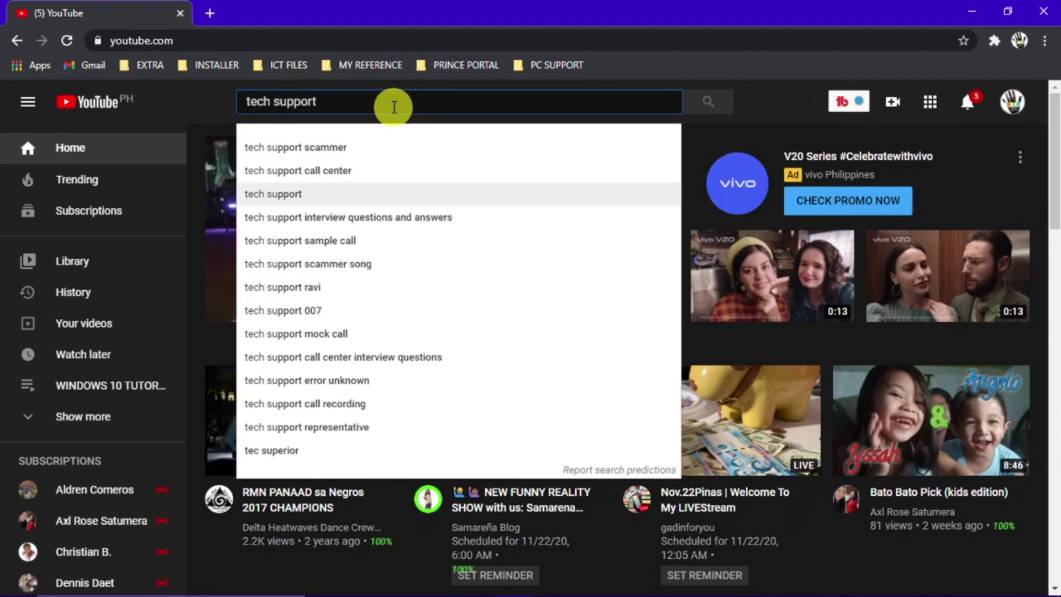
pyautogui.press('Return')
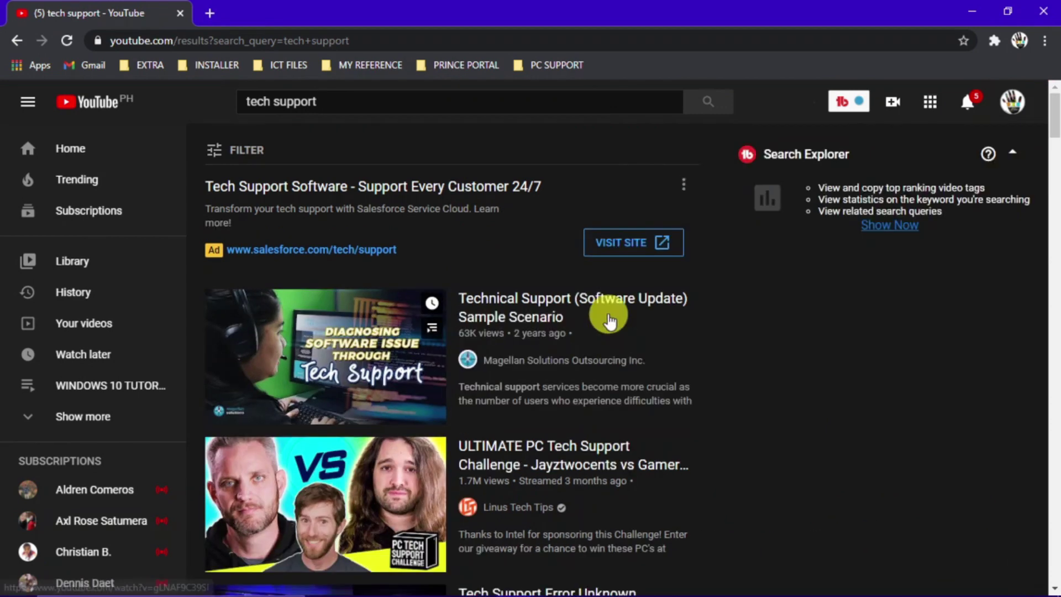
# Step: Open the video "ULTIMATE PC Tech Support Challenge - Jayztwocents vs Gamers Nexus" from the search results
pyautogui.scroll(-3, 420, 409)
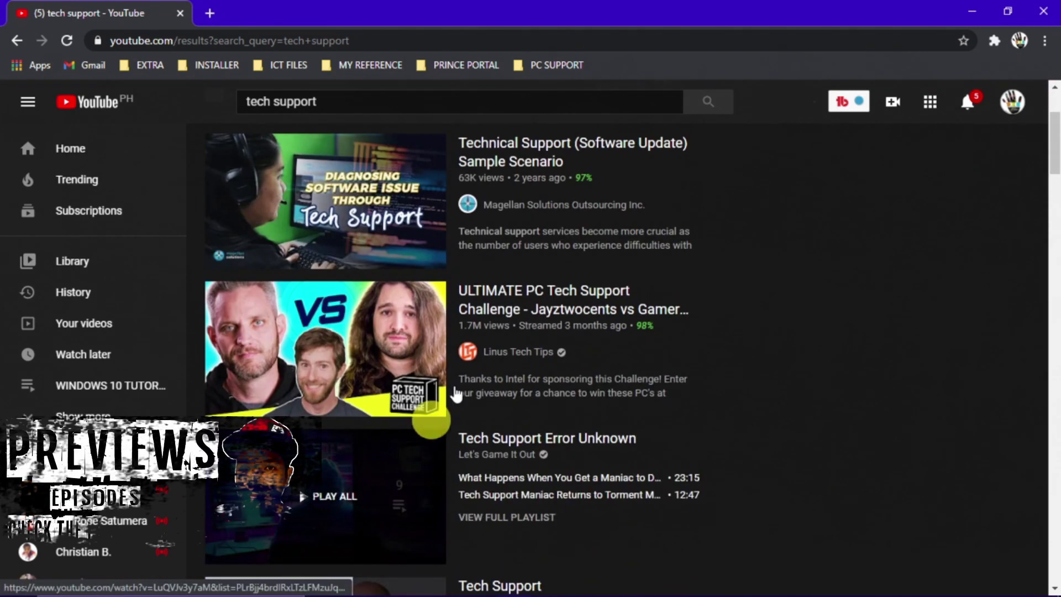
pyautogui.moveTo(442, 387)
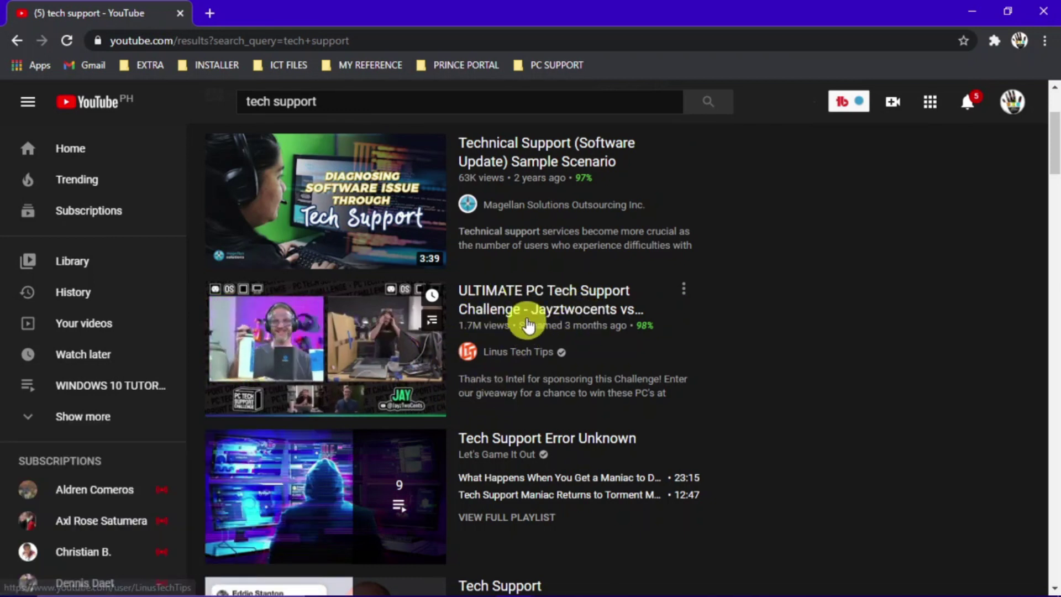
pyautogui.click(526, 291)
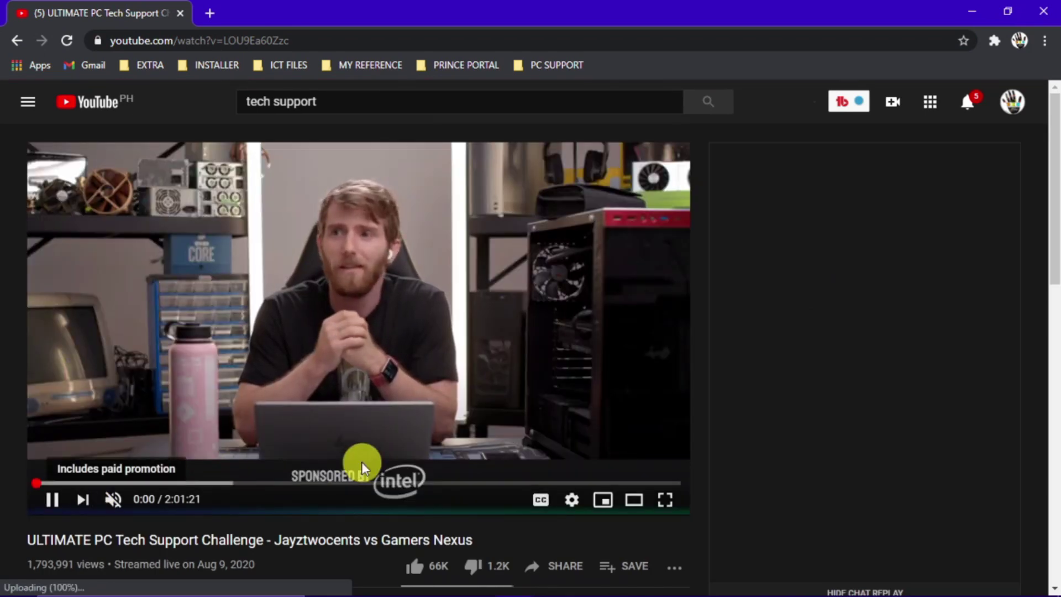
# Step: Examine the video's summary, SEO, social, channel and best-practice sections in TubeBuddy's Videolytics
pyautogui.scroll(-2, 361, 462)
pyautogui.scroll(-2, 237, 448)
pyautogui.scroll(2, 386, 461)
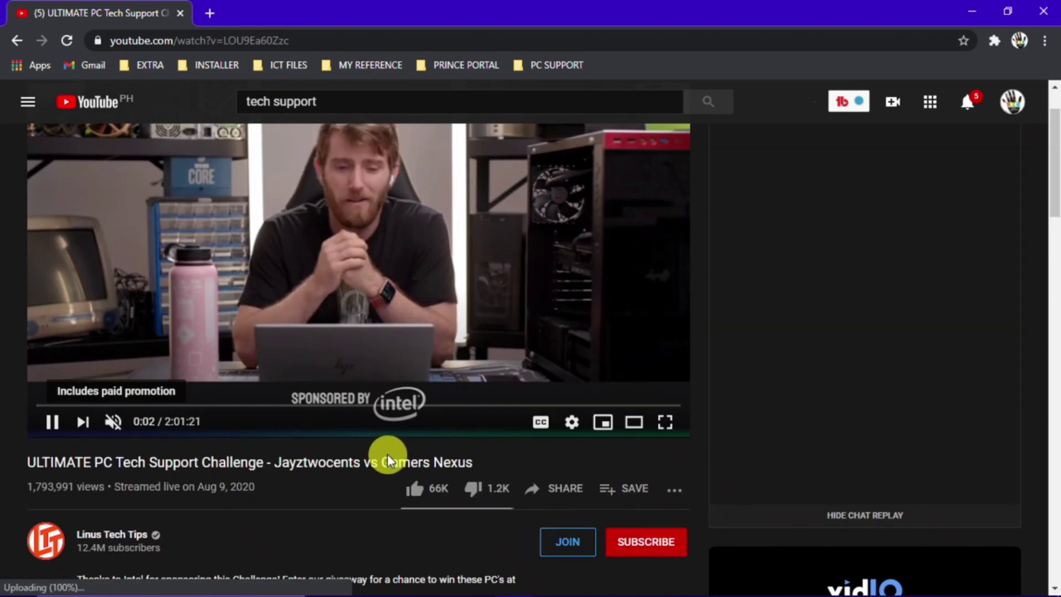
pyautogui.scroll(-4, 387, 454)
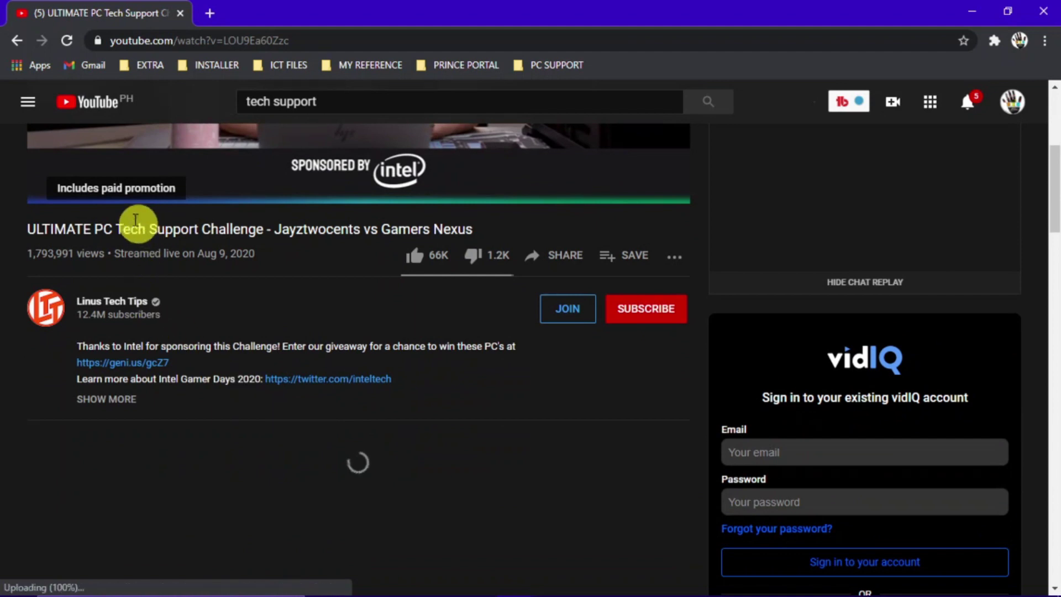
pyautogui.scroll(4, 160, 273)
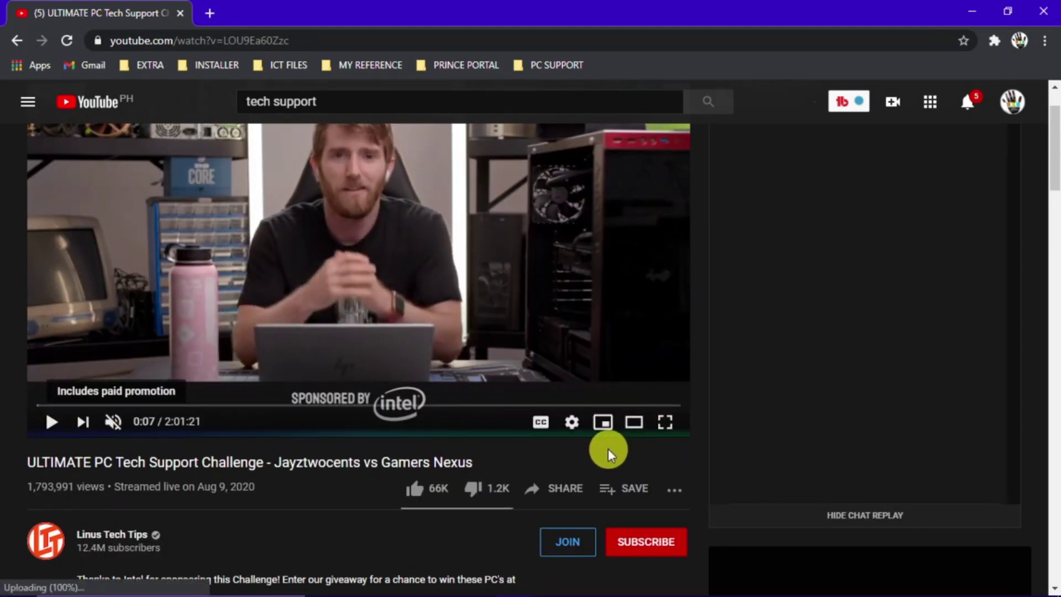
pyautogui.scroll(-4, 619, 443)
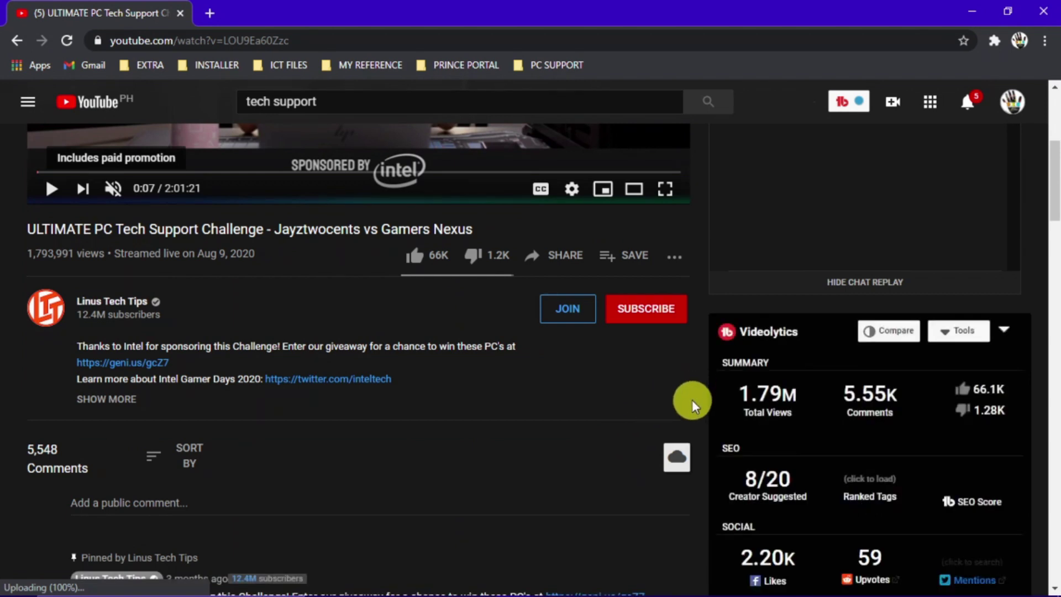
pyautogui.scroll(-3, 691, 403)
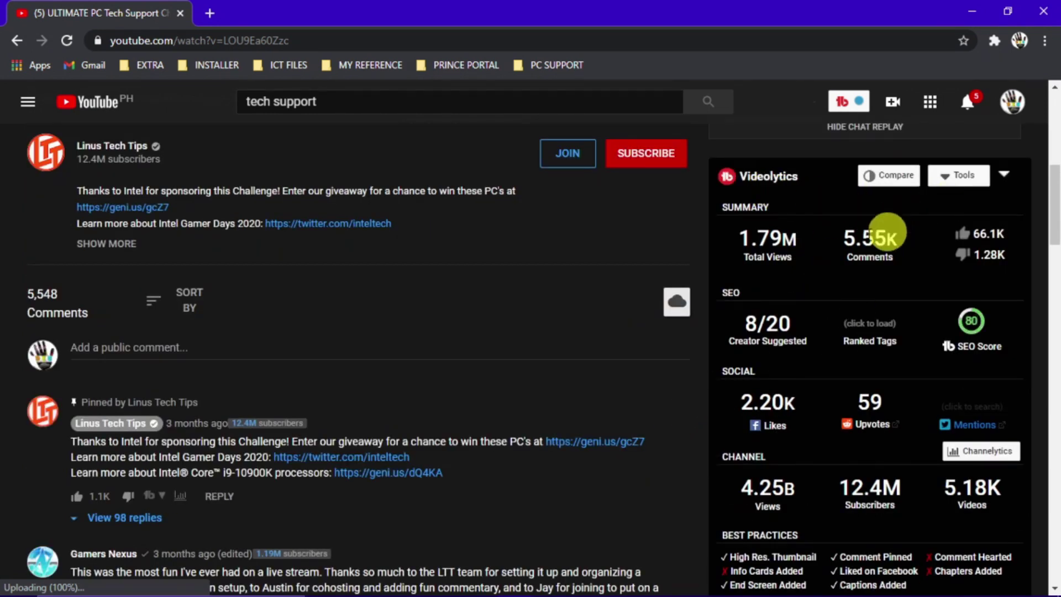
pyautogui.scroll(3, 807, 349)
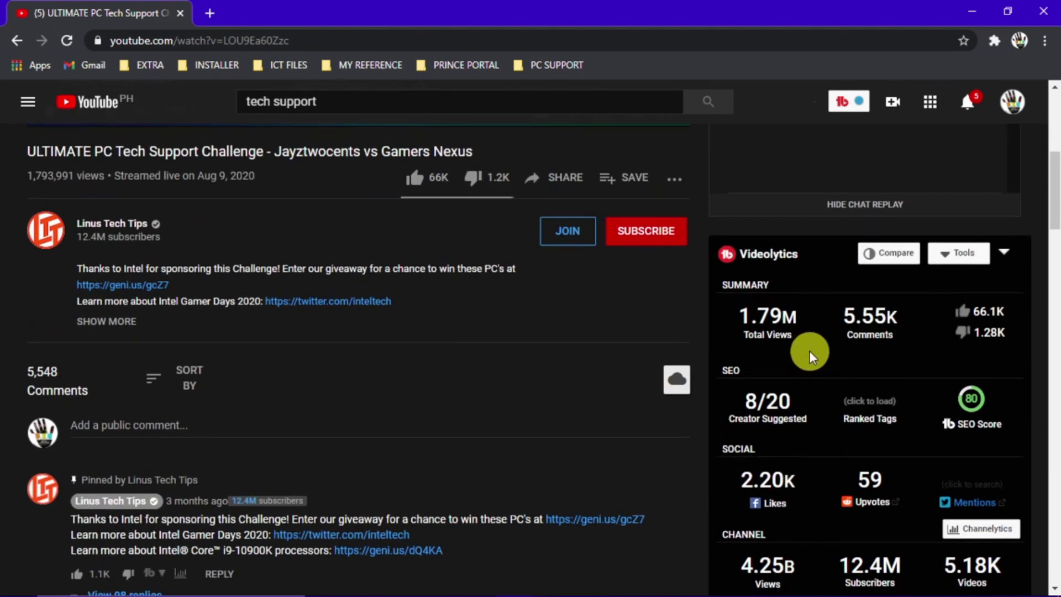
pyautogui.scroll(-2, 822, 397)
pyautogui.scroll(-3, 906, 387)
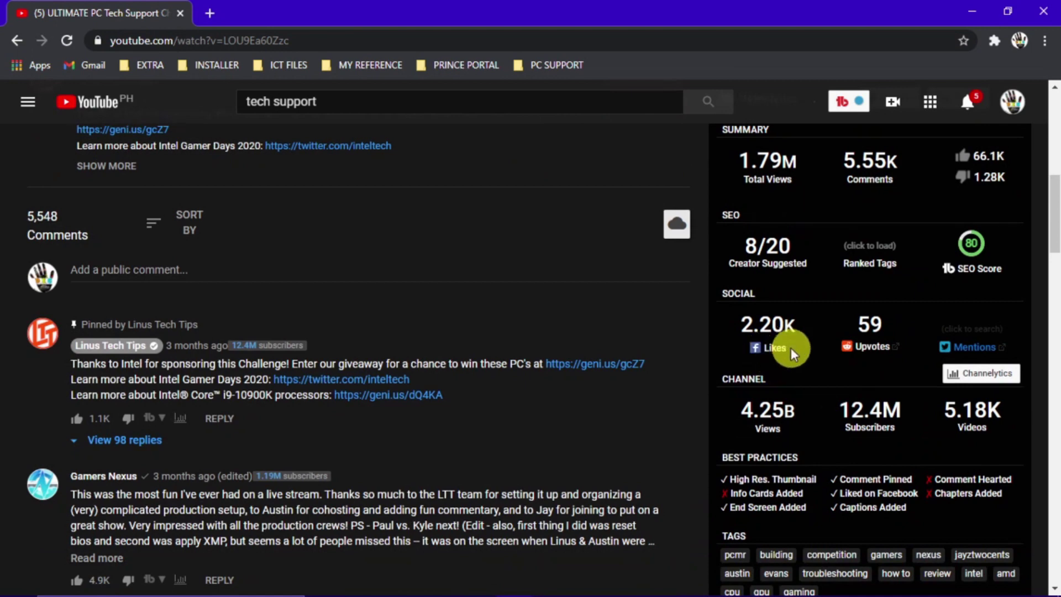
pyautogui.scroll(-4, 830, 403)
# Step: Review the tags listed in Videolytics alongside the video's title and description
pyautogui.scroll(12, 614, 303)
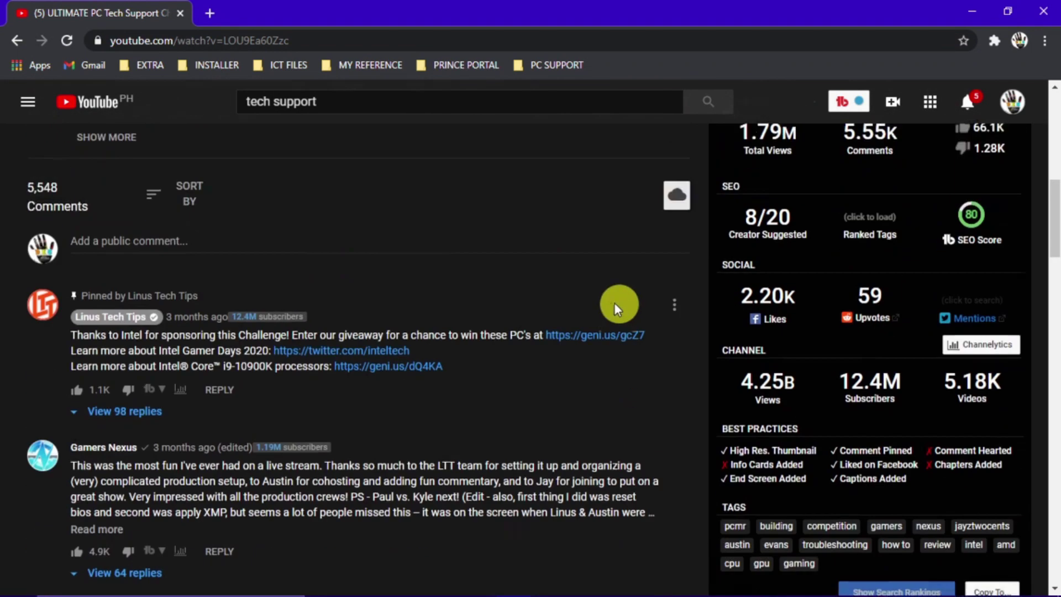
pyautogui.scroll(1, 462, 351)
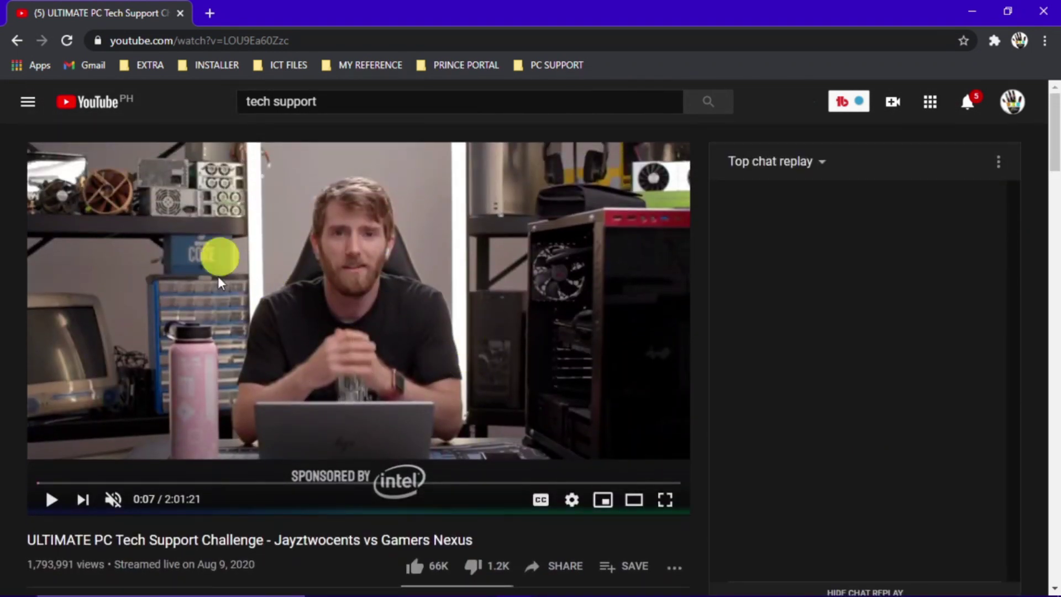
pyautogui.scroll(-12, 528, 395)
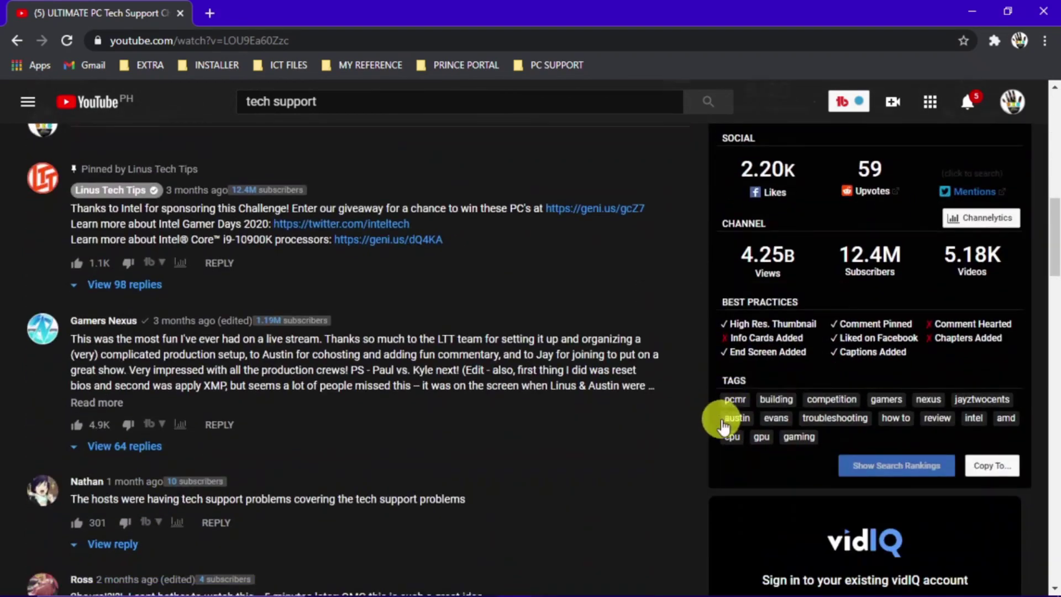
pyautogui.scroll(12, 461, 372)
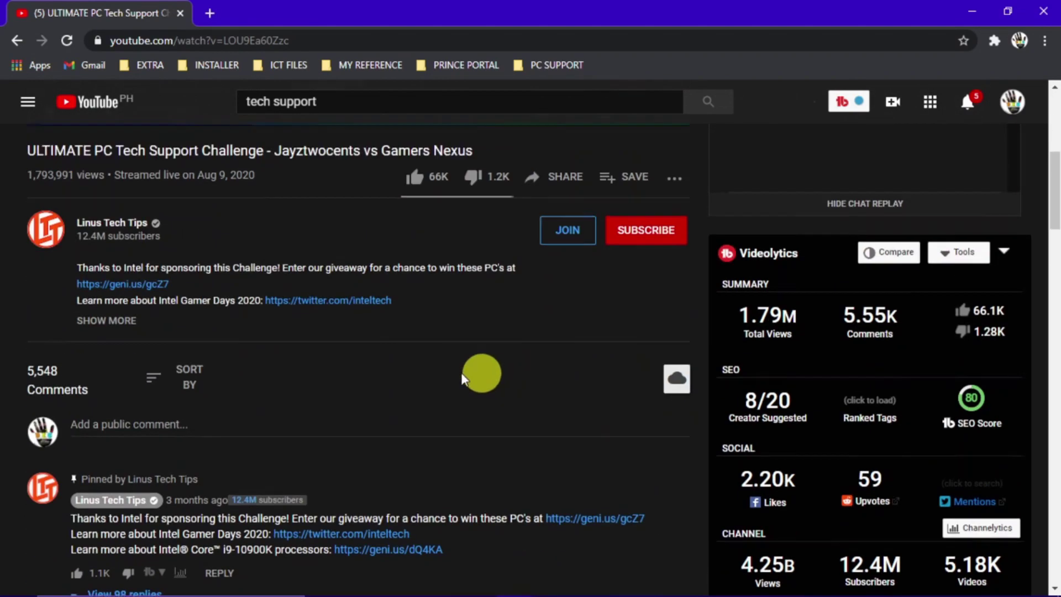
pyautogui.scroll(-3, 450, 362)
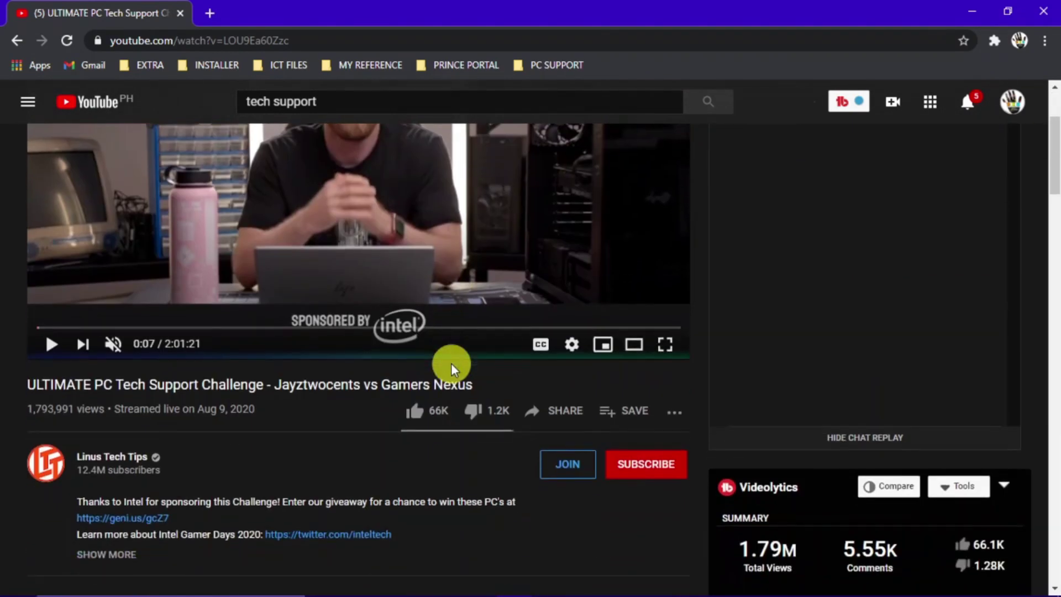
pyautogui.scroll(3, 492, 329)
pyautogui.scroll(-4, 398, 348)
pyautogui.scroll(-9, 617, 415)
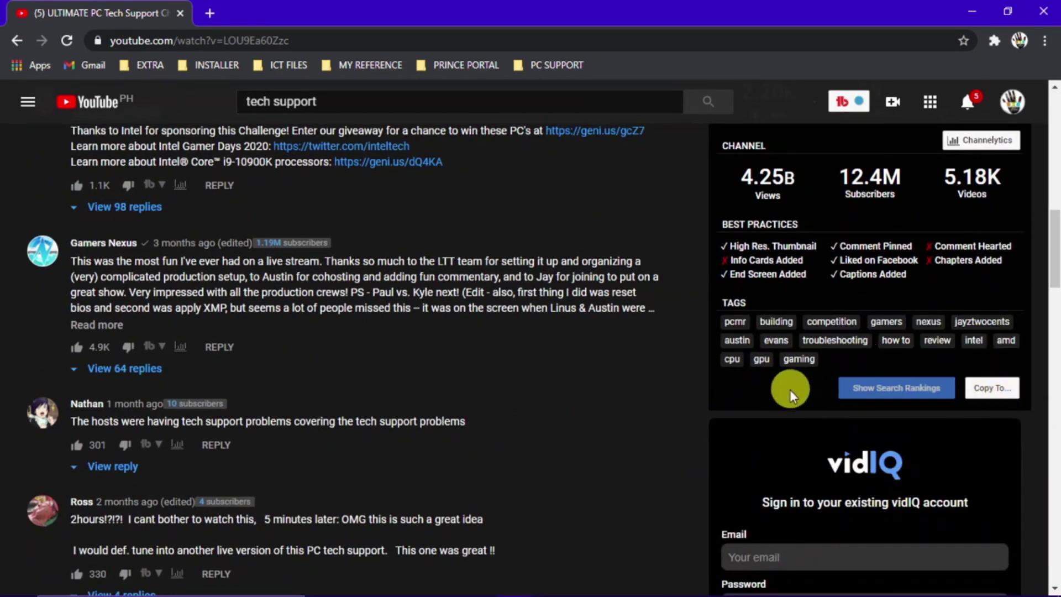
# Step: Look through the list of the video's tags in the copy options of Videolytics and close the list without copying
pyautogui.scroll(13, 791, 389)
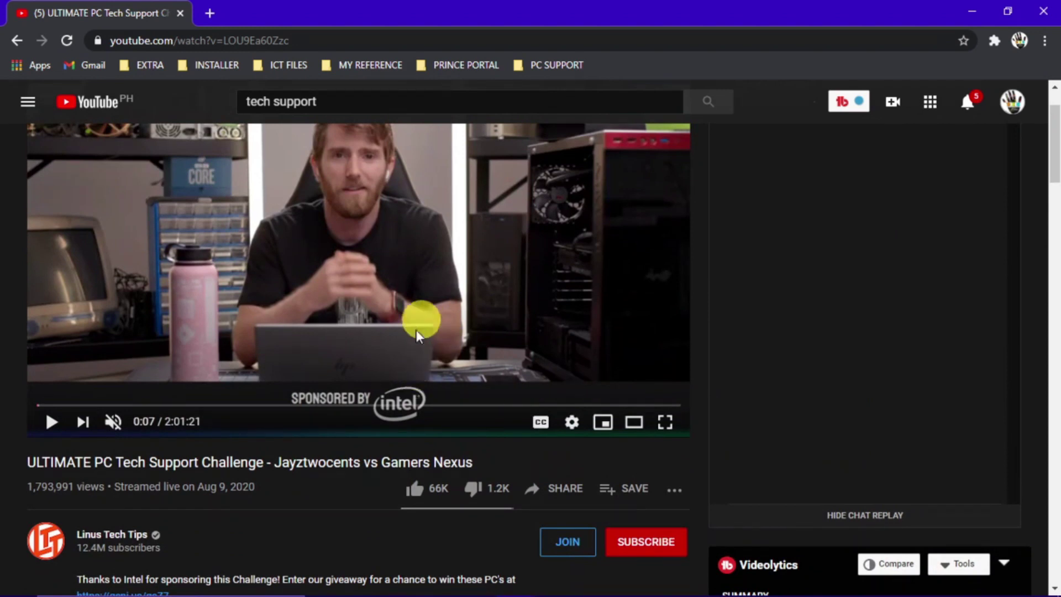
pyautogui.scroll(1, 420, 355)
pyautogui.scroll(-1, 529, 392)
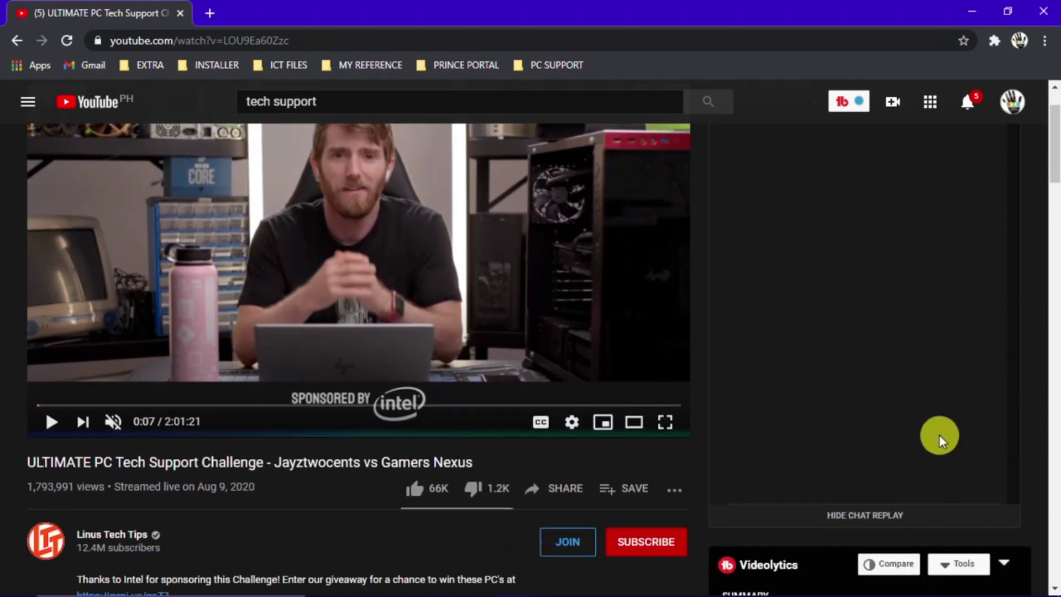
pyautogui.scroll(-4, 1003, 481)
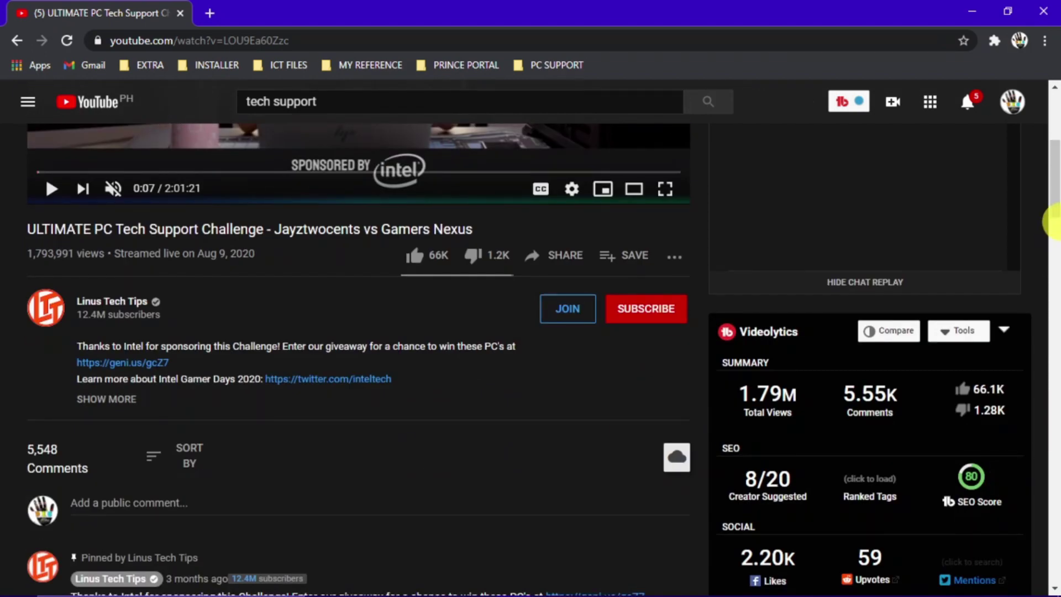
pyautogui.moveTo(1053, 221); pyautogui.dragTo(1052, 280)
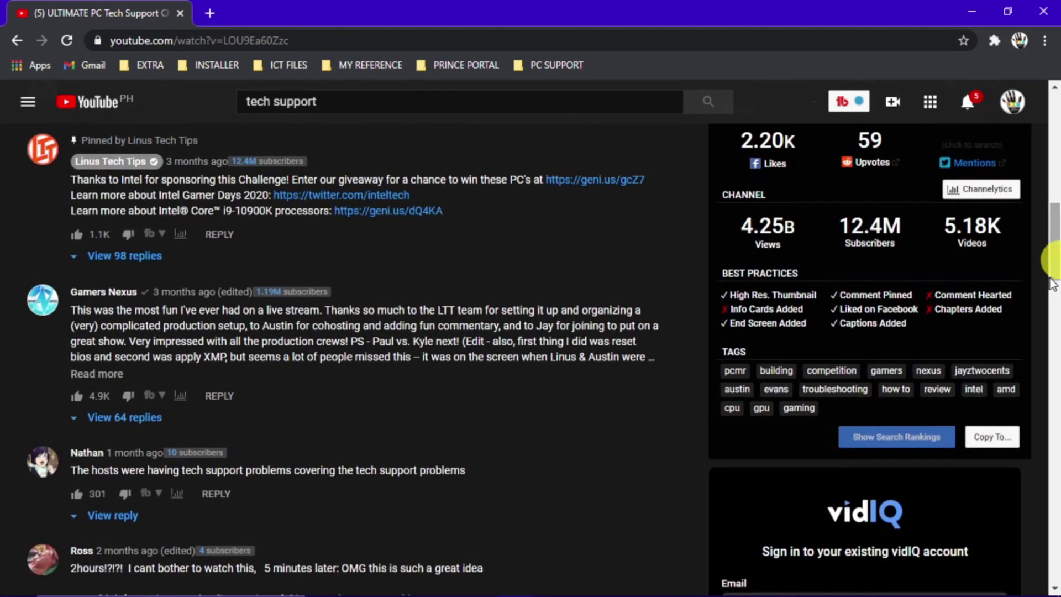
pyautogui.click(1002, 443)
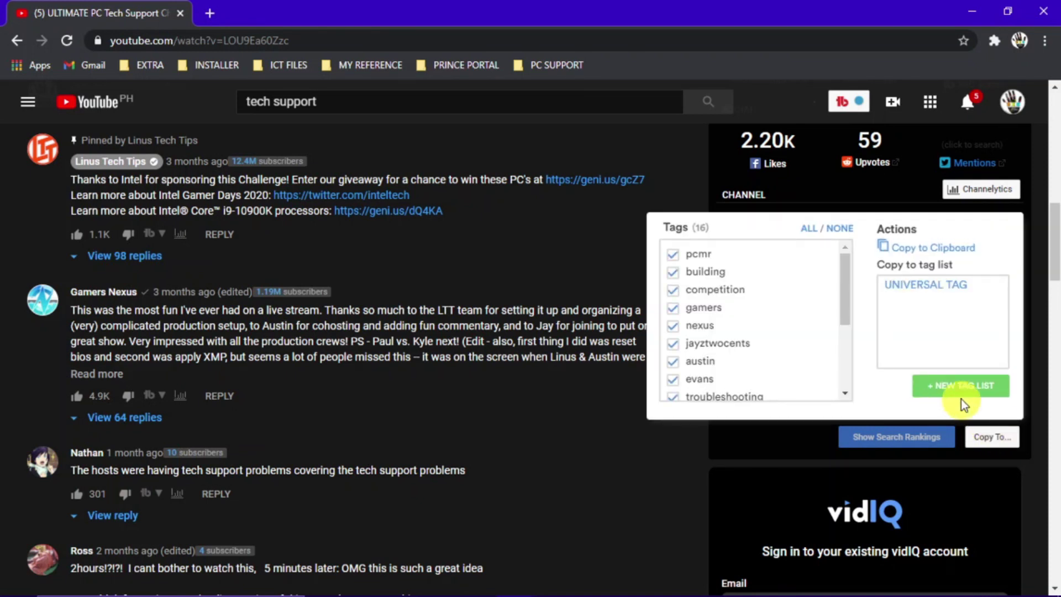
pyautogui.moveTo(847, 274); pyautogui.dragTo(846, 351)
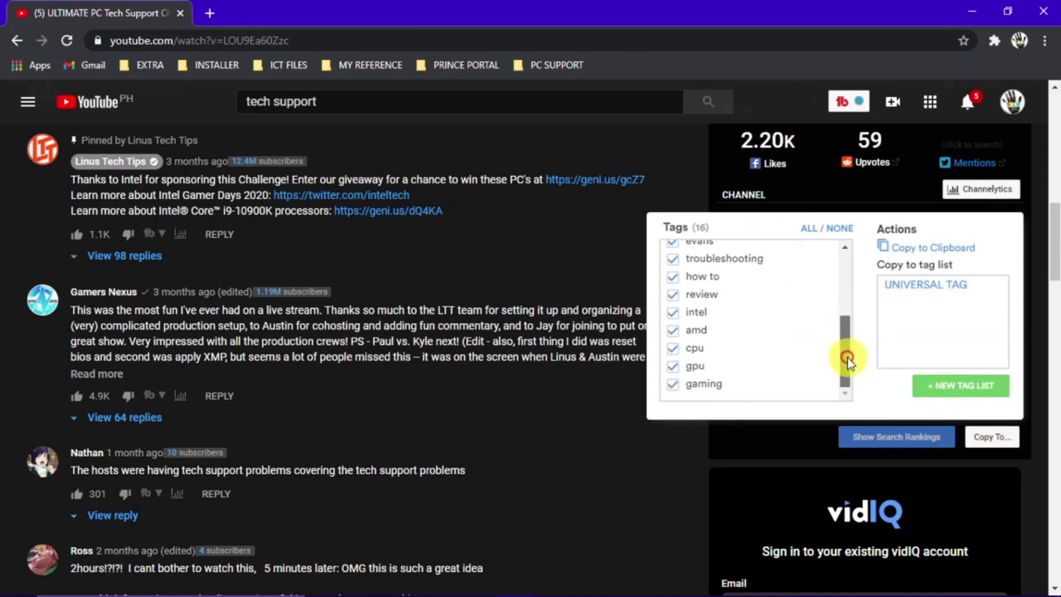
pyautogui.click(656, 473)
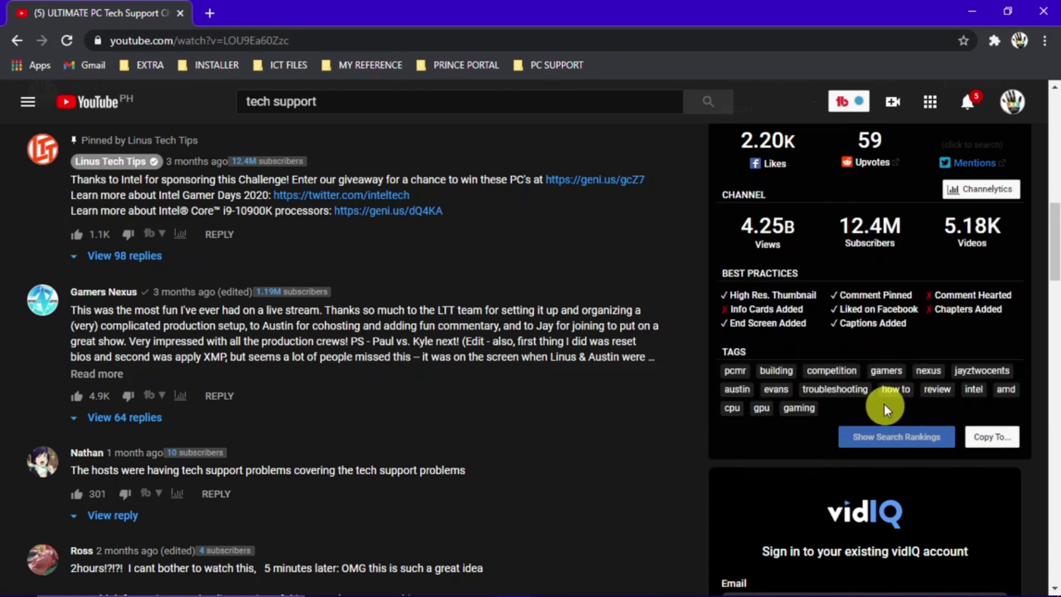
# Step: Open the Linus Tech Tips channel page from the video
pyautogui.scroll(7, 699, 389)
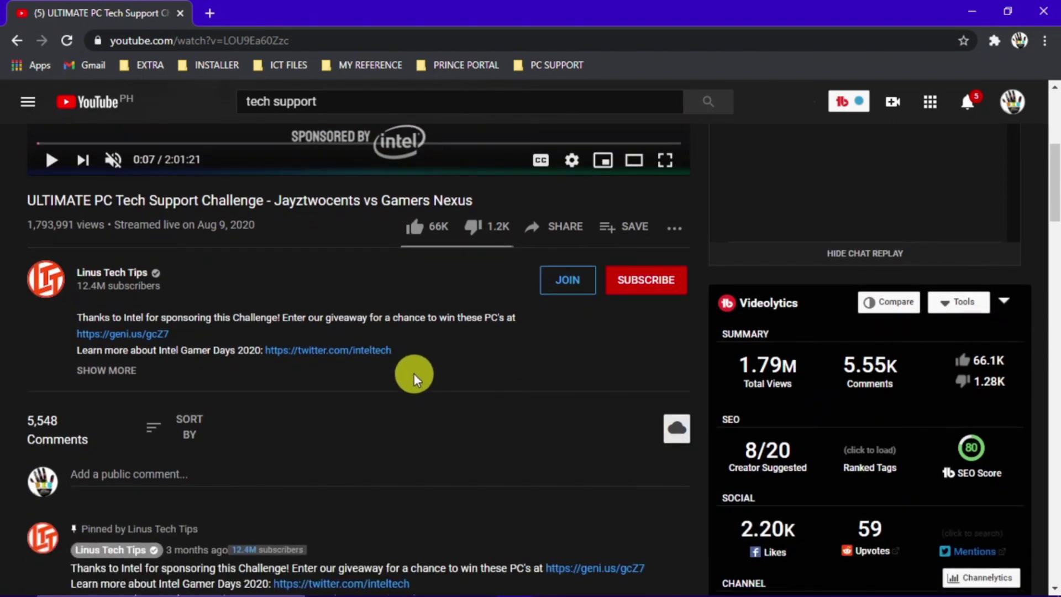
pyautogui.scroll(4, 260, 295)
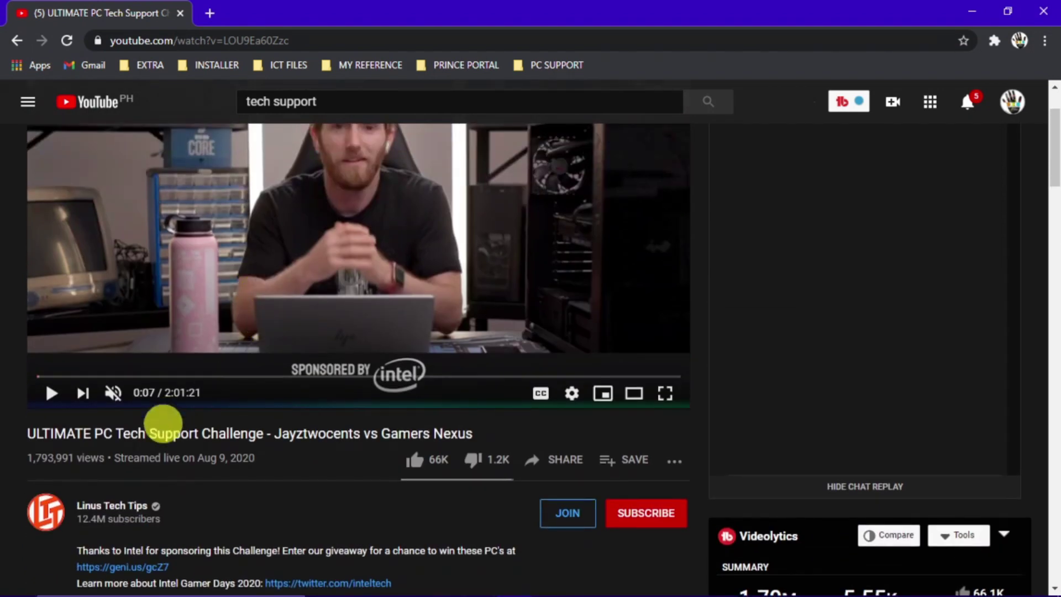
pyautogui.click(96, 505)
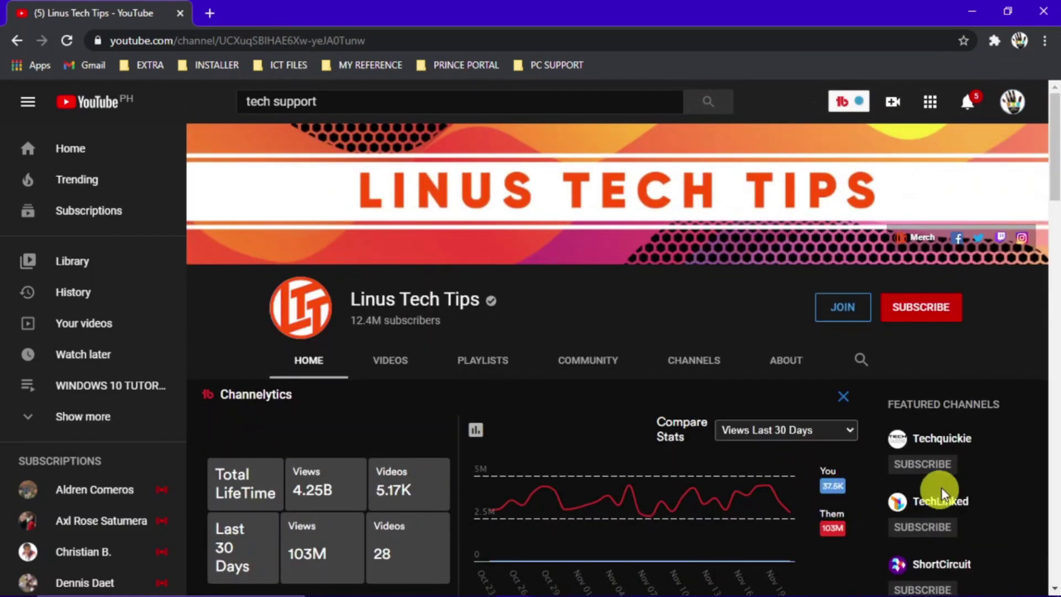
# Step: Set the Channelytics comparison of the Linus Tech Tips channel to Subscribers Last 30 Days
pyautogui.scroll(-1, 941, 487)
pyautogui.moveTo(771, 473)
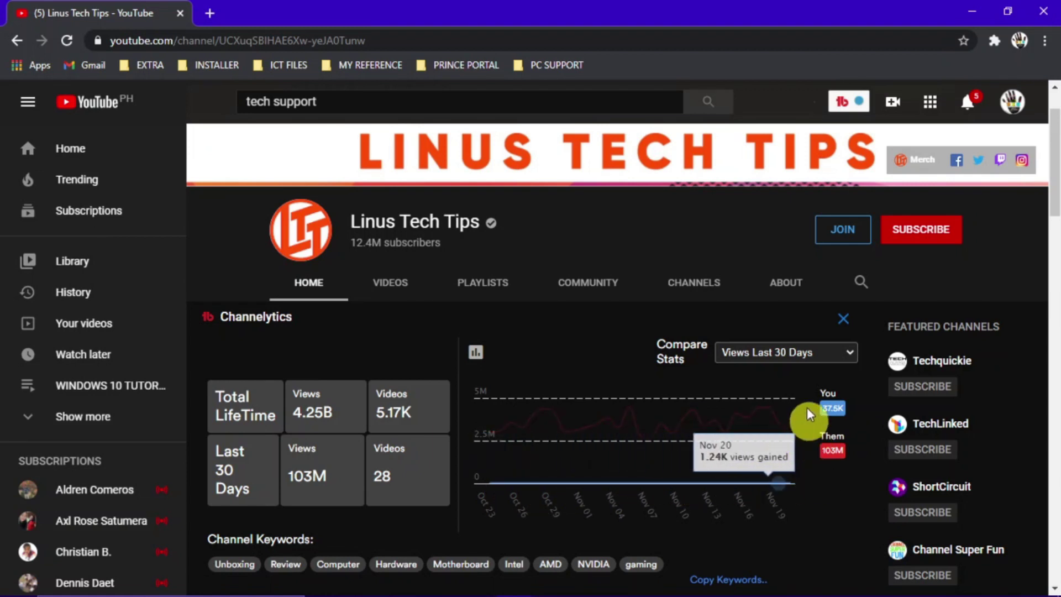
pyautogui.click(852, 353)
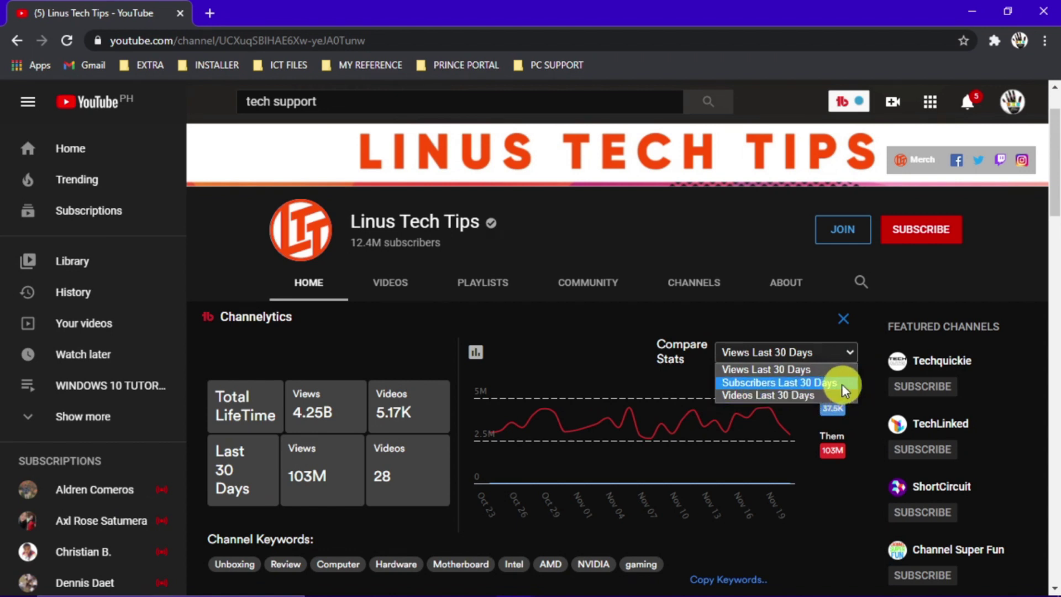
pyautogui.click(849, 383)
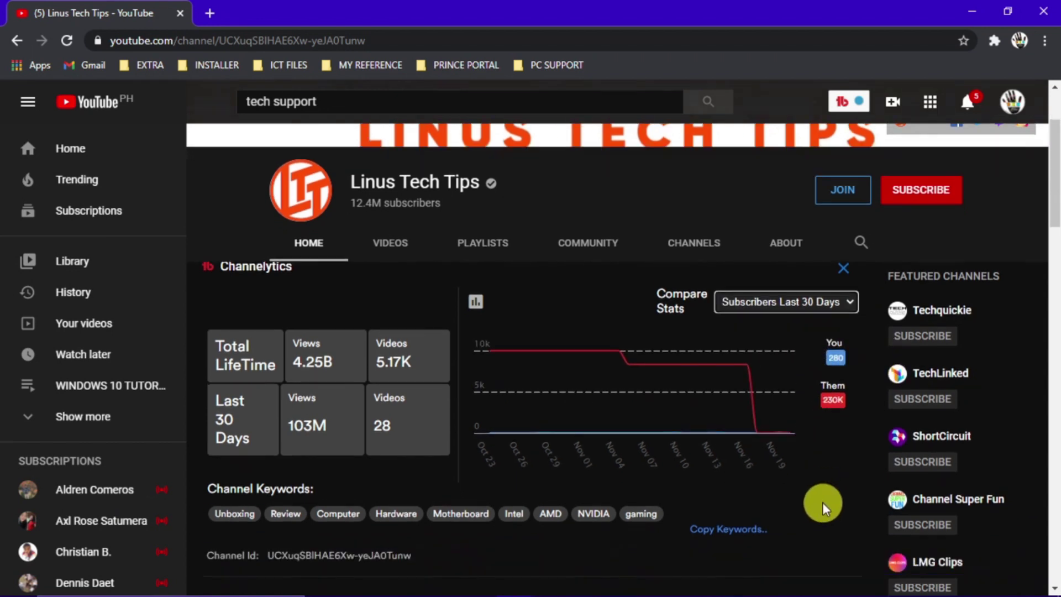
# Step: Examine the subscriber graph, lifetime and 30-day statistics and channel keywords in the Linus Tech Tips Channelytics
pyautogui.scroll(-1, 822, 502)
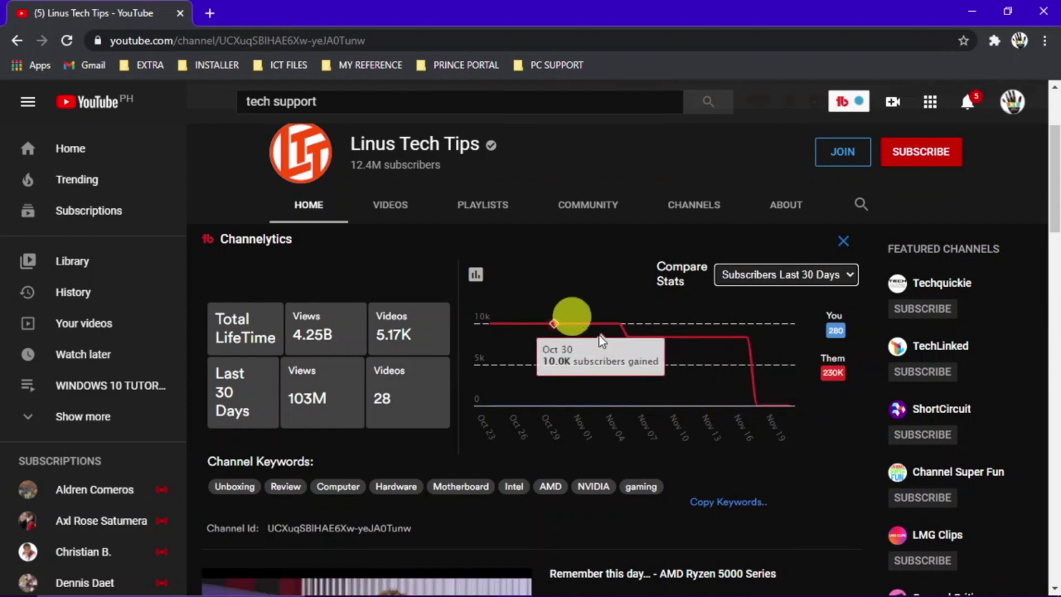
pyautogui.scroll(2, 608, 343)
pyautogui.scroll(-2, 663, 387)
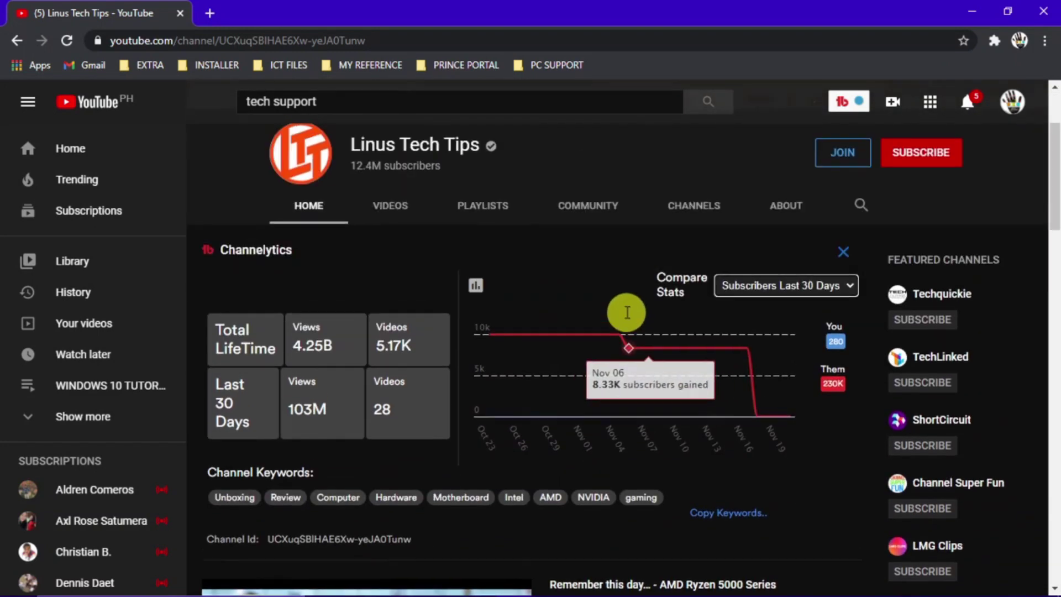
pyautogui.scroll(2, 586, 314)
pyautogui.scroll(-1, 528, 350)
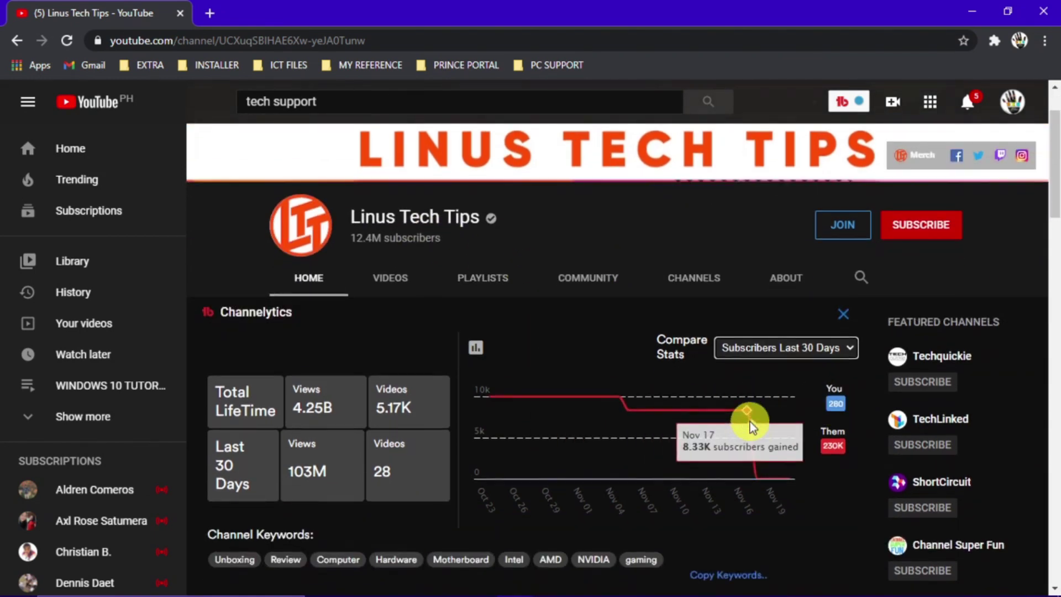
pyautogui.scroll(-2, 718, 426)
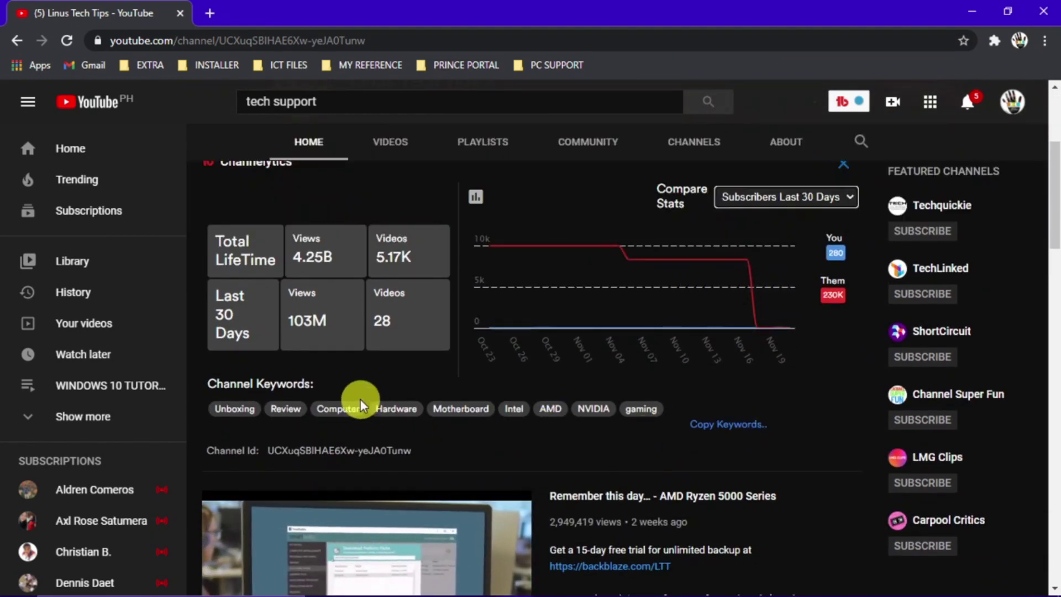
pyautogui.scroll(3, 482, 432)
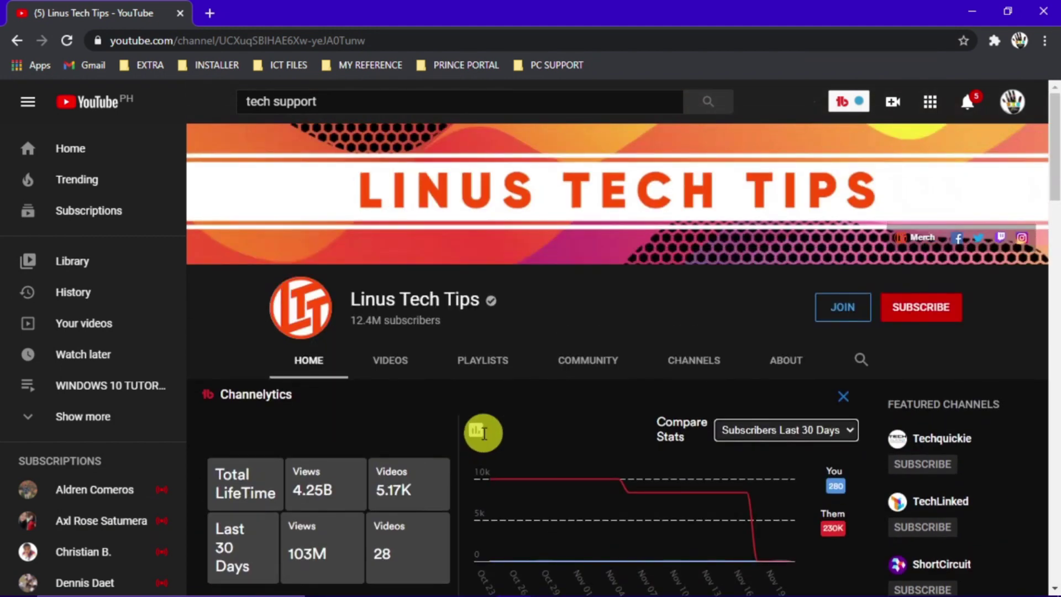
pyautogui.scroll(-3, 482, 432)
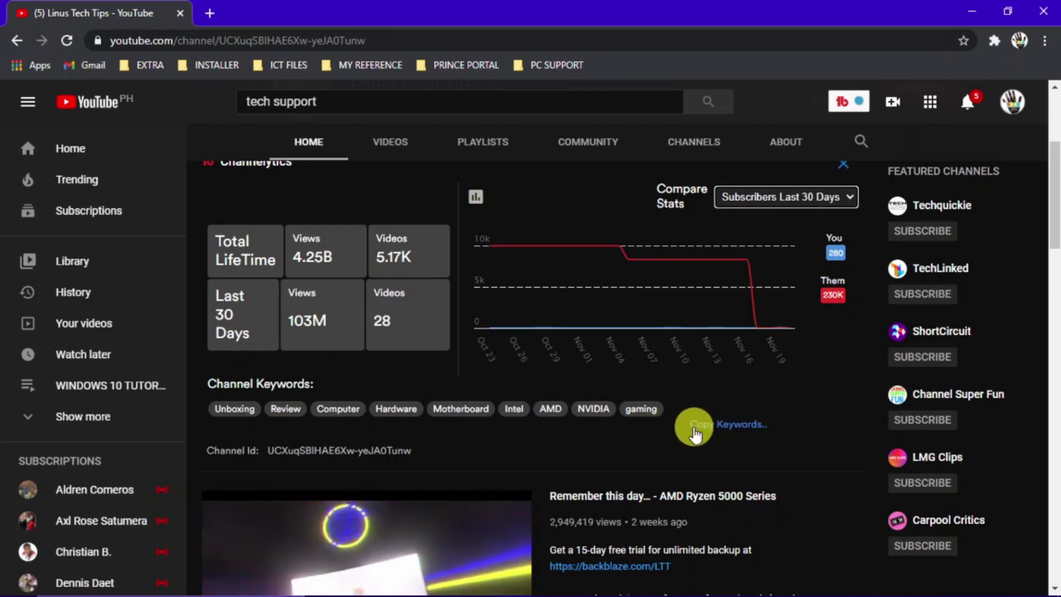
pyautogui.scroll(4, 663, 437)
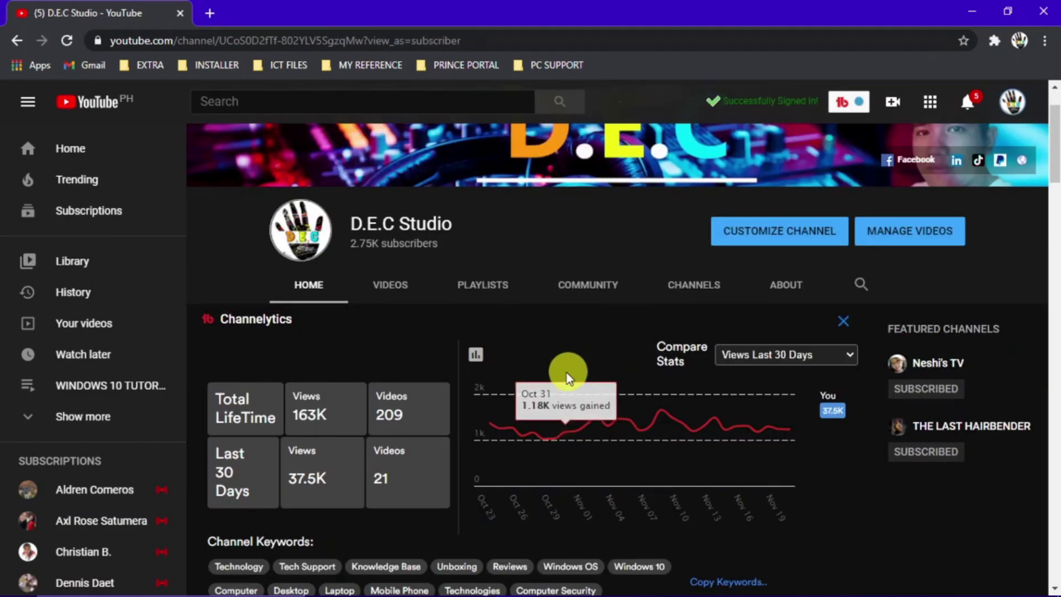
# Step: Review the Channelytics statistics, views graph and channel keywords on the D.E.C Studio channel page
pyautogui.scroll(-4, 586, 372)
pyautogui.scroll(3, 674, 380)
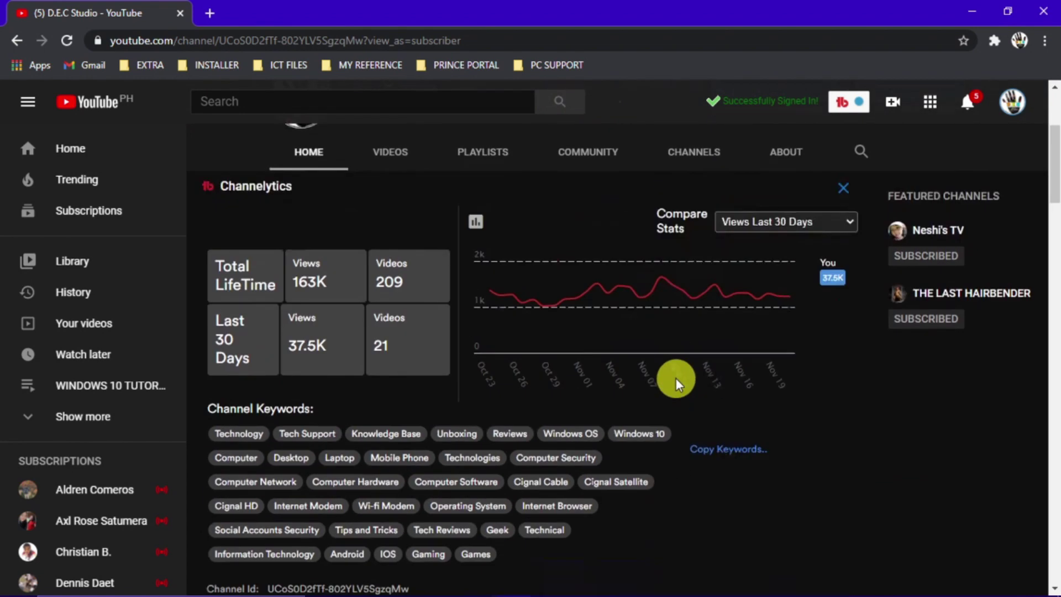
pyautogui.scroll(-4, 647, 372)
pyautogui.scroll(8, 774, 381)
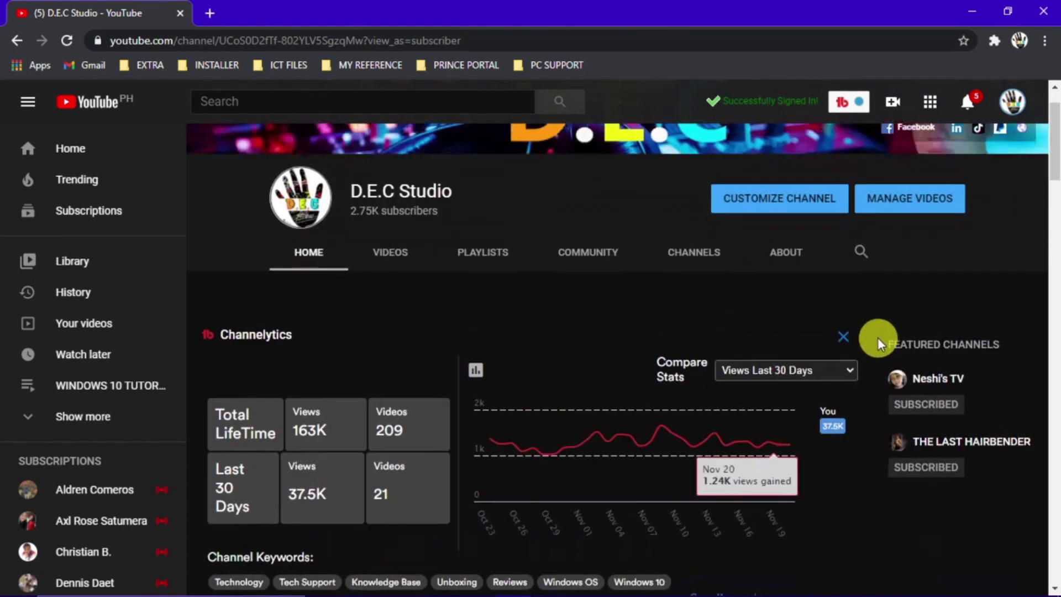
# Step: Open the D.E.C Studio video list in YouTube Studio and view TubeBuddy's Bulk & Misc Tools
pyautogui.click(922, 306)
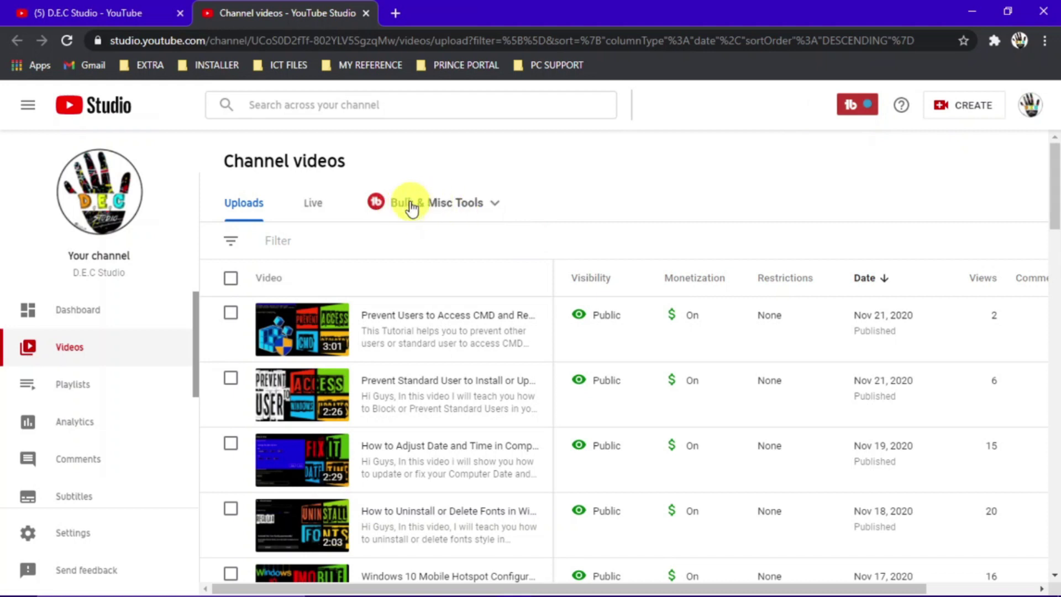
pyautogui.click(502, 209)
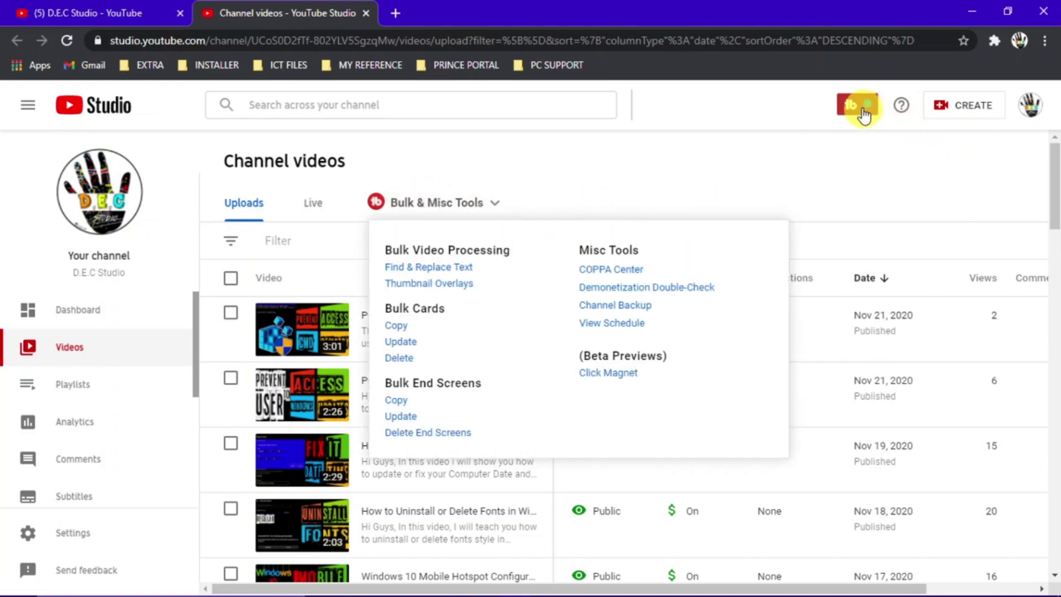
pyautogui.click(860, 133)
# Step: Look through the Tools, Messages, Industry News and Milestones sections of TubeBuddy's overview and close it
pyautogui.click(865, 113)
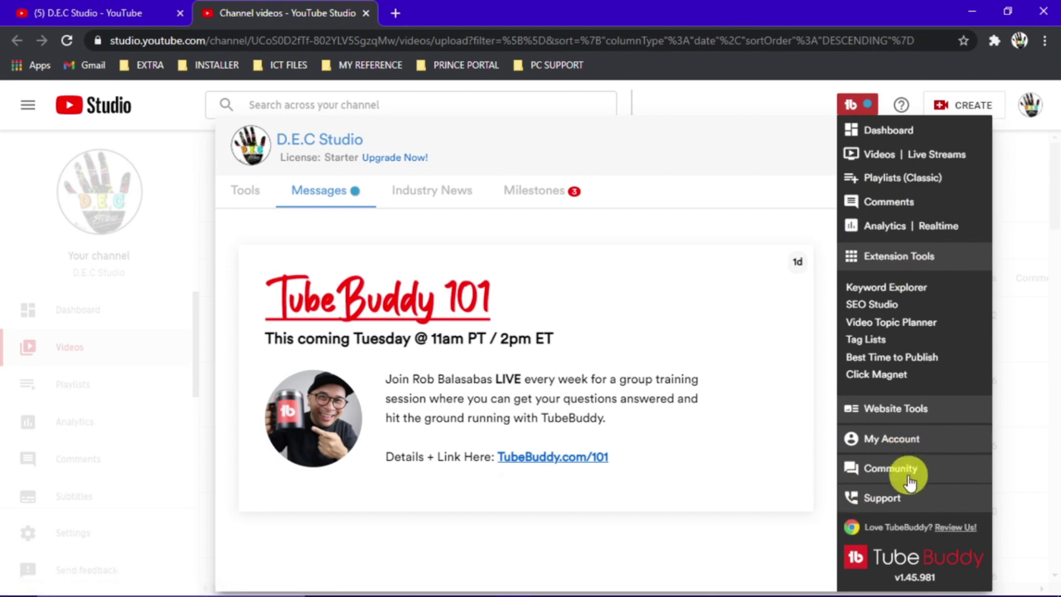
pyautogui.click(259, 199)
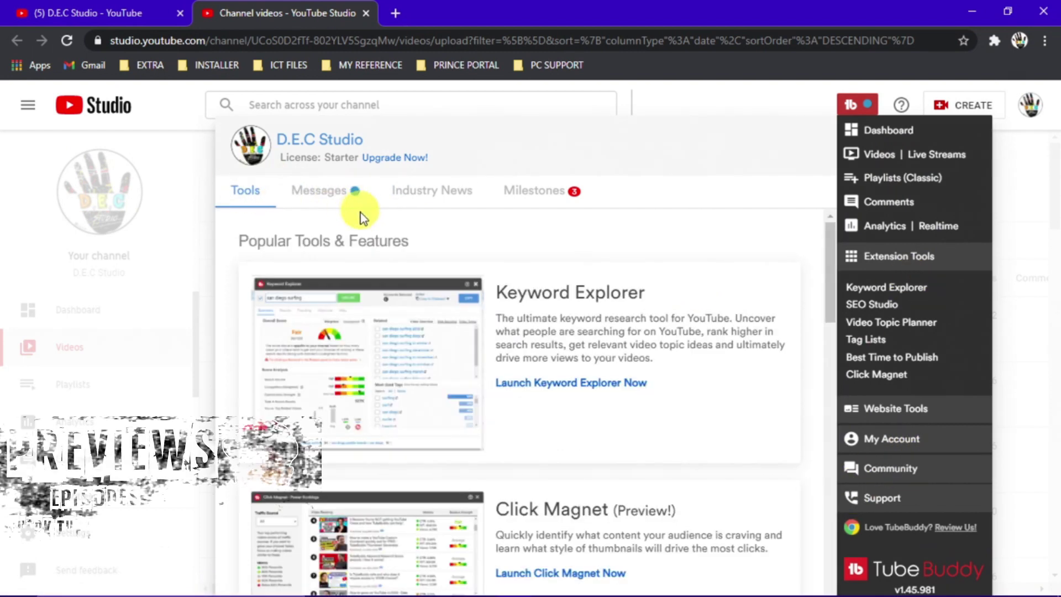
pyautogui.click(326, 191)
pyautogui.click(423, 191)
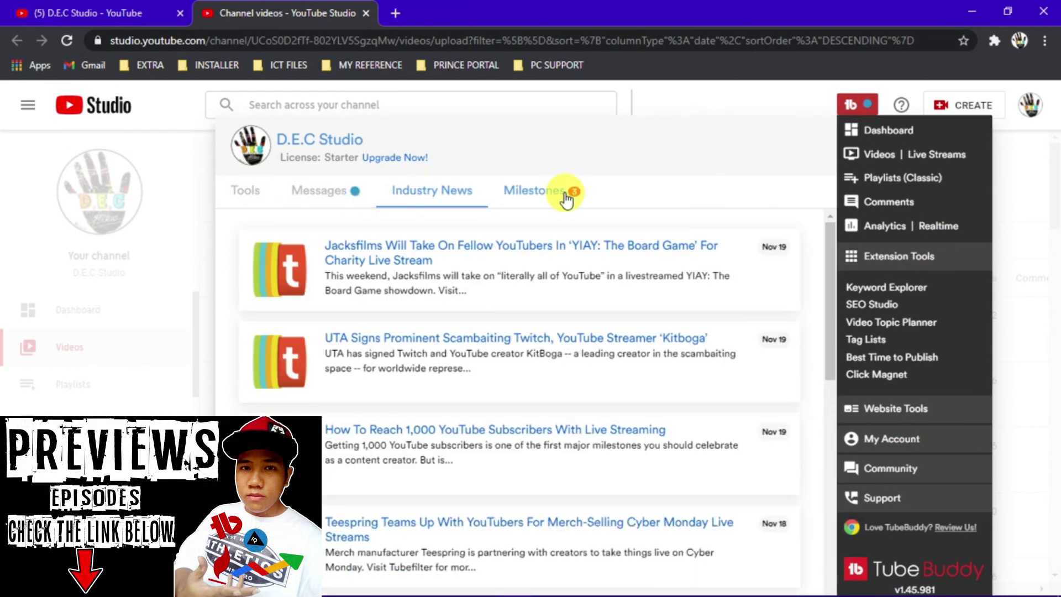
pyautogui.click(613, 213)
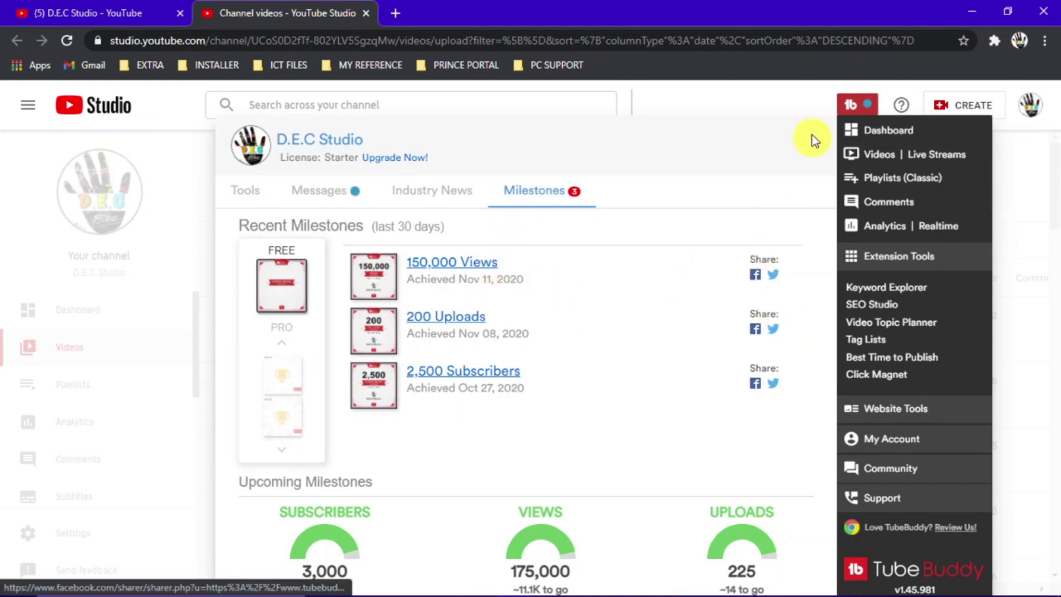
pyautogui.click(712, 122)
pyautogui.click(200, 157)
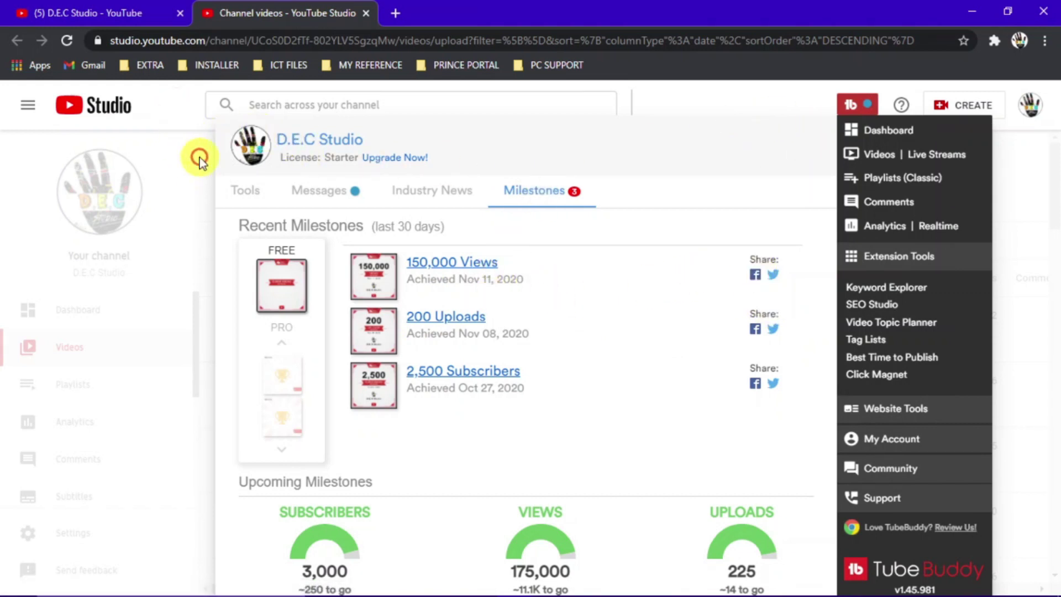
pyautogui.click(857, 105)
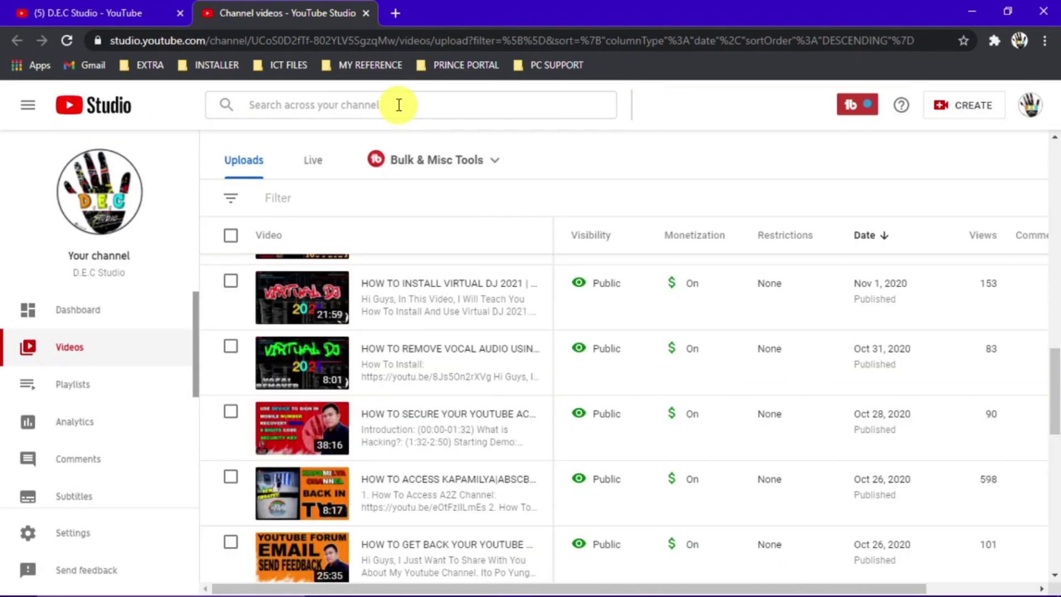
# Step: Search the channel for "kenny" and open the details of the Kenny Rogers tribute video
pyautogui.click(350, 105)
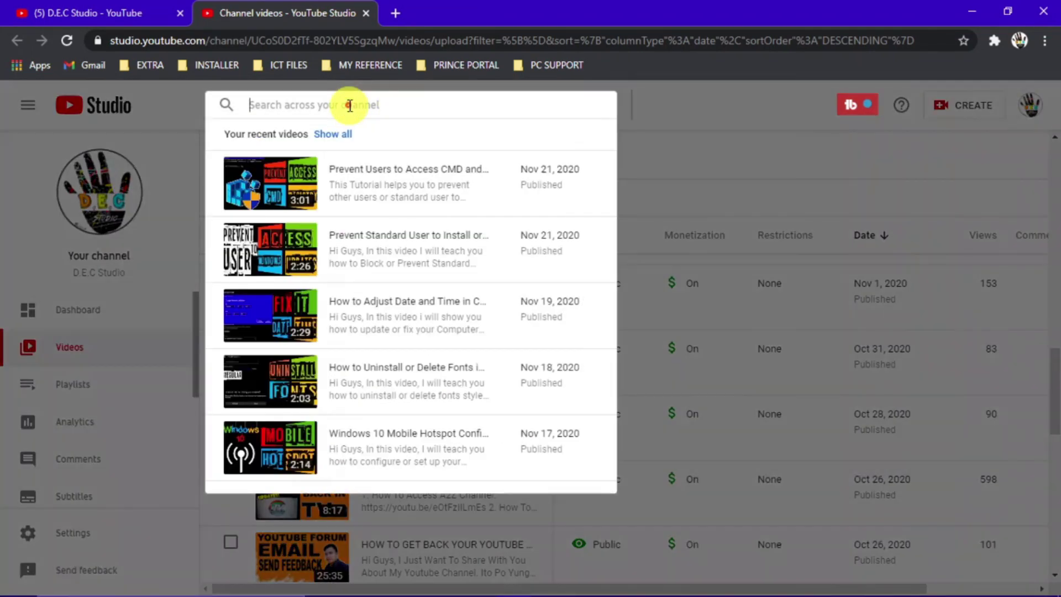
pyautogui.click(498, 145)
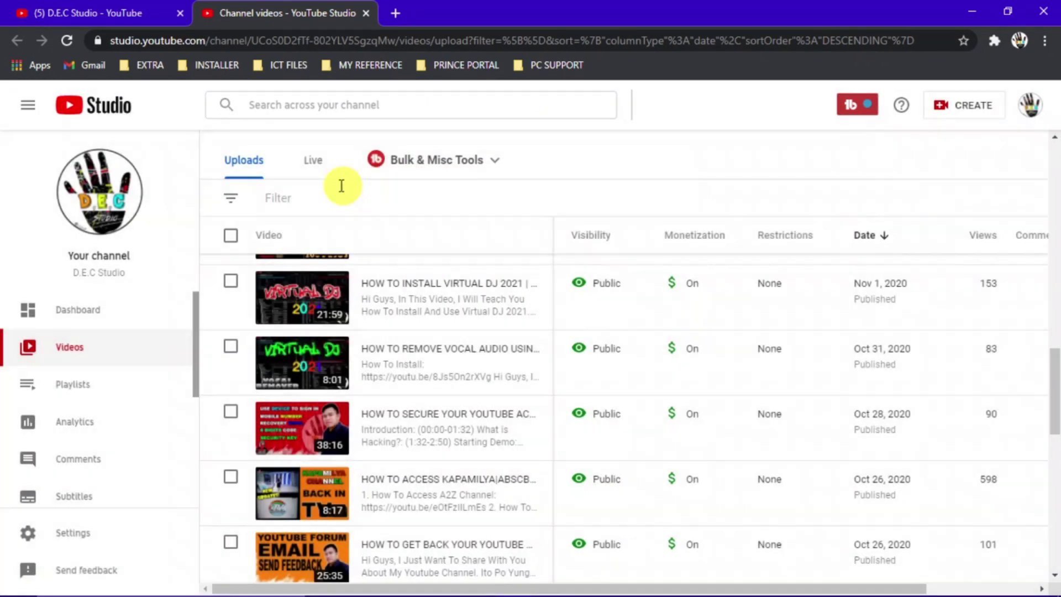
pyautogui.click(367, 106)
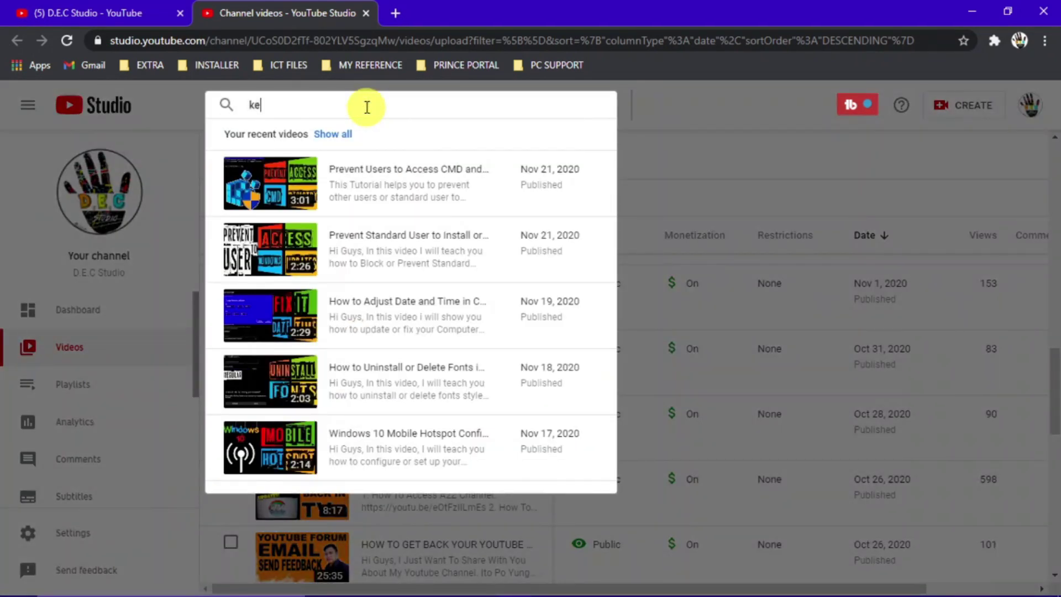
pyautogui.write('kenny')
pyautogui.press('Return')
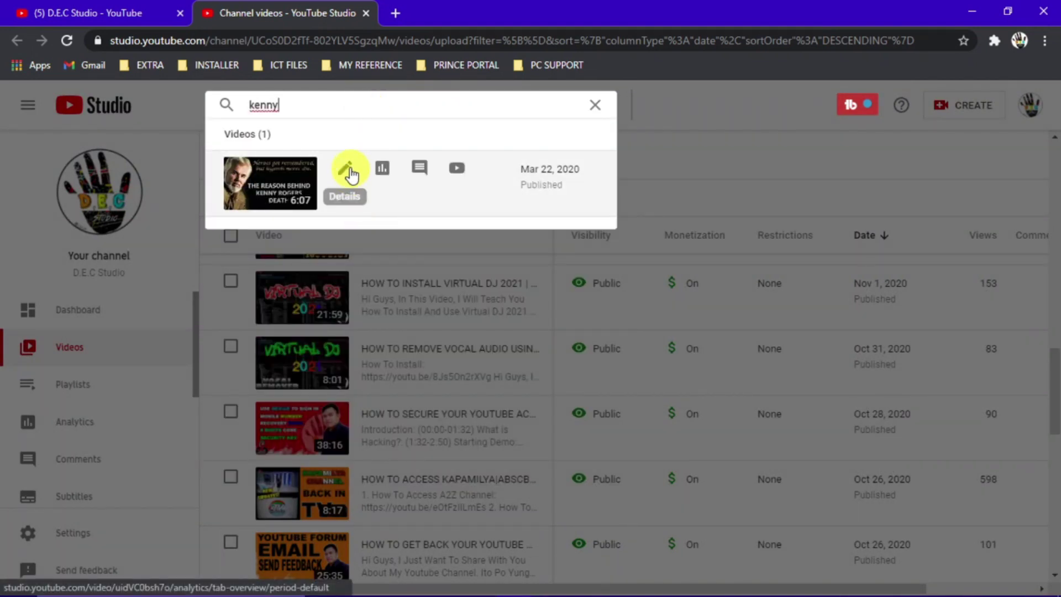
pyautogui.click(345, 168)
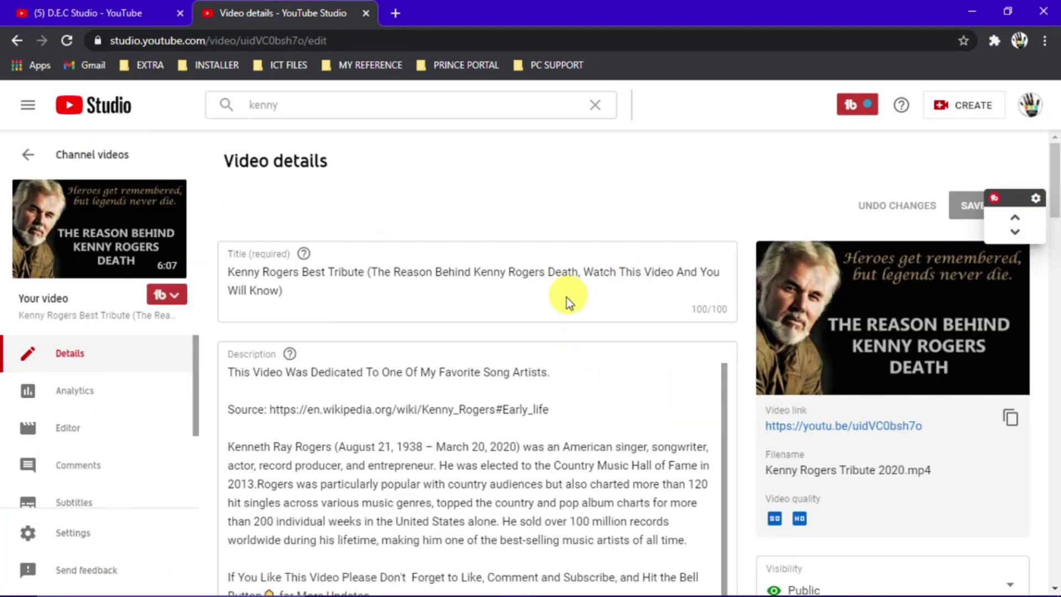
# Step: Read the Kenny Rogers video's title and description and browse the other channel videos in TubeBuddy's floating video navigator
pyautogui.scroll(-1, 476, 314)
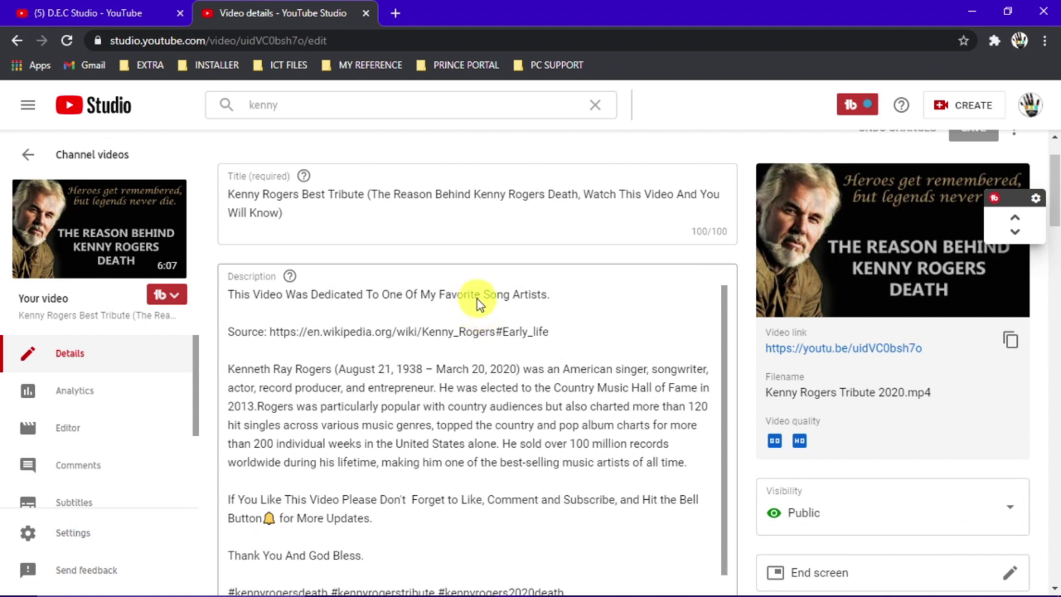
pyautogui.scroll(-3, 715, 300)
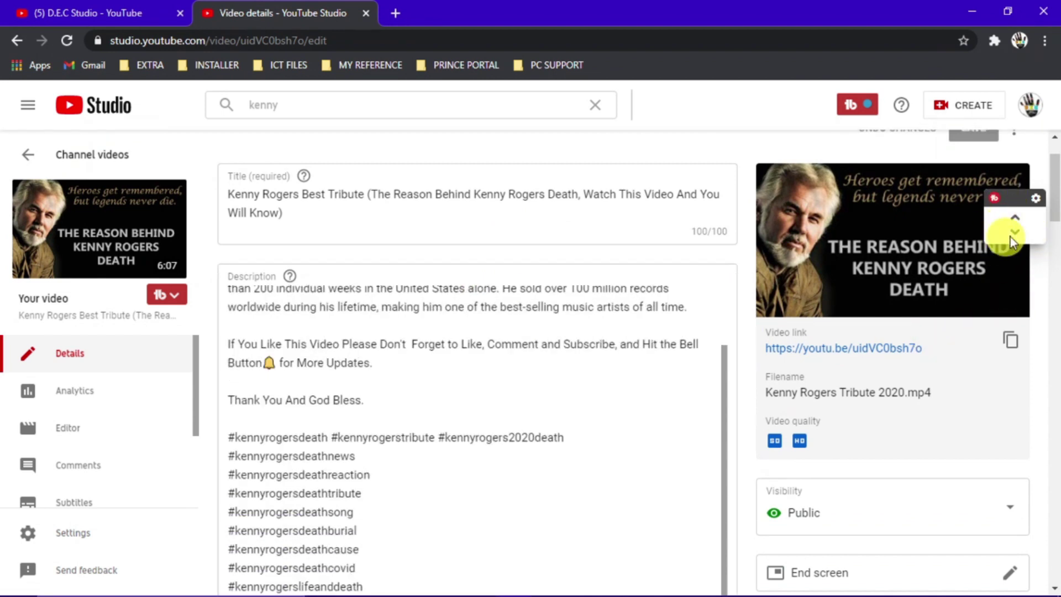
pyautogui.click(1014, 229)
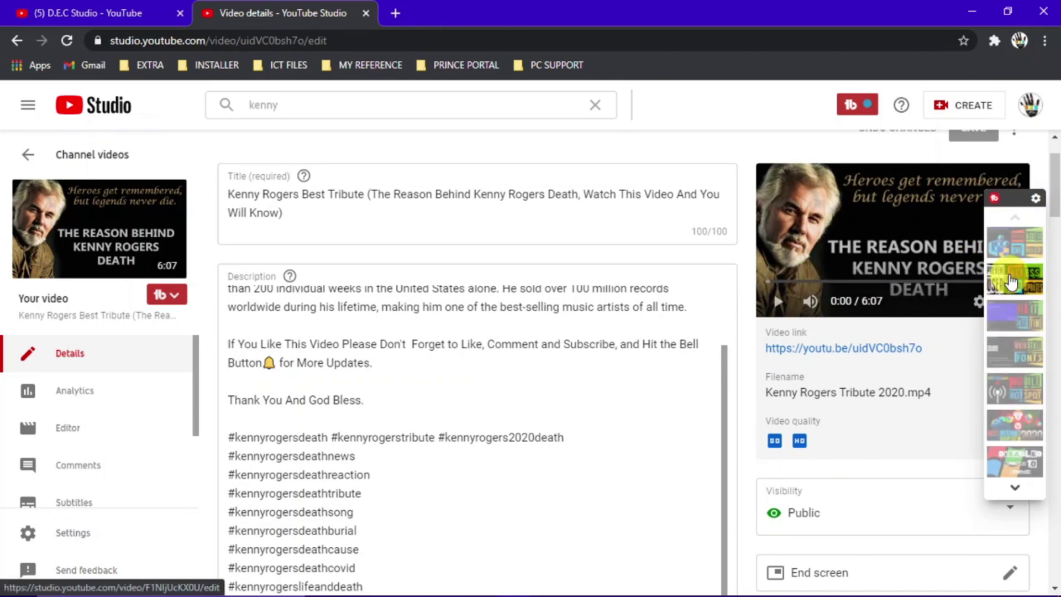
pyautogui.click(1016, 488)
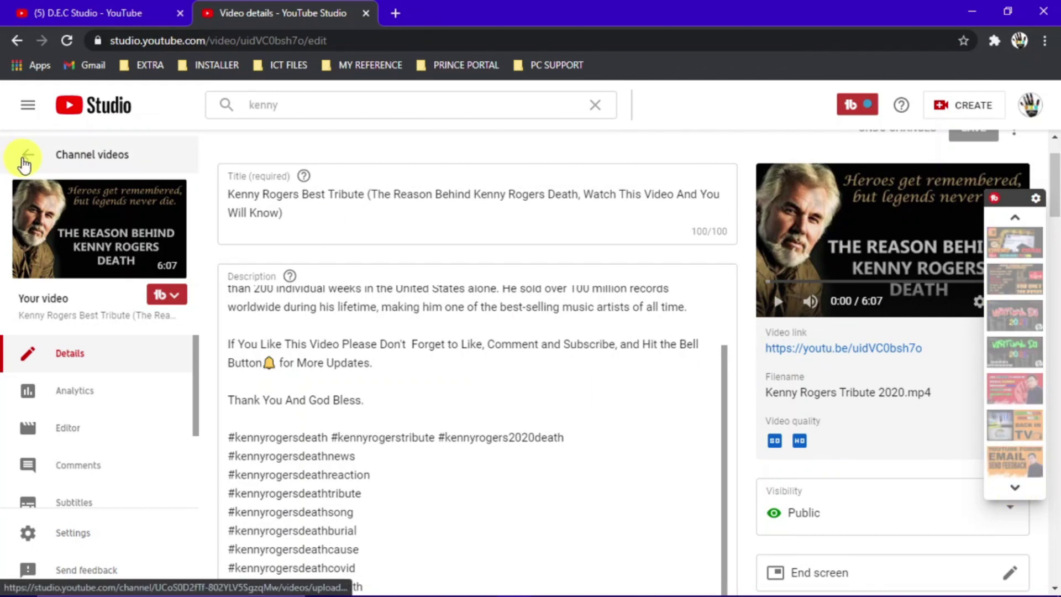
# Step: View the TubeBuddy tools offered for the Kenny Rogers video and close the list
pyautogui.scroll(-7, 607, 406)
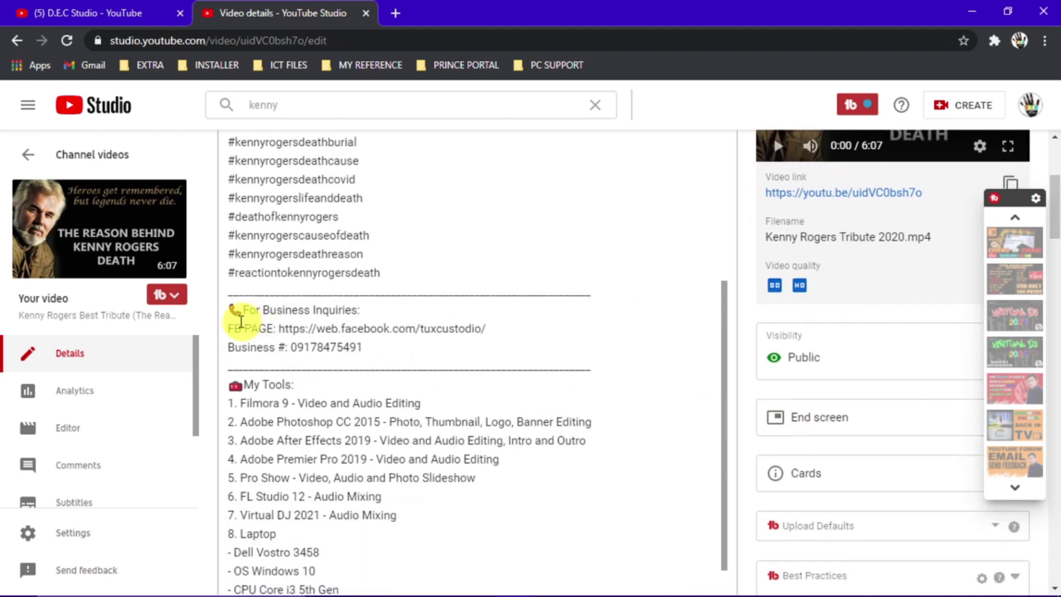
pyautogui.click(175, 296)
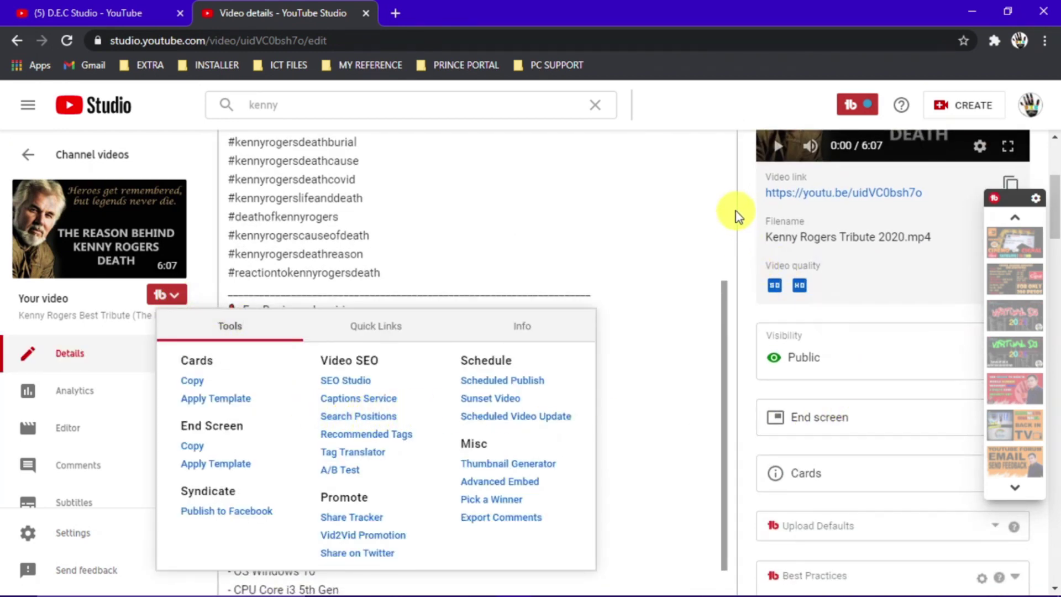
pyautogui.click(733, 269)
# Step: Review TubeBuddy's Best Practices for the video and the search ranking shown beside each of its tags
pyautogui.scroll(-10, 763, 387)
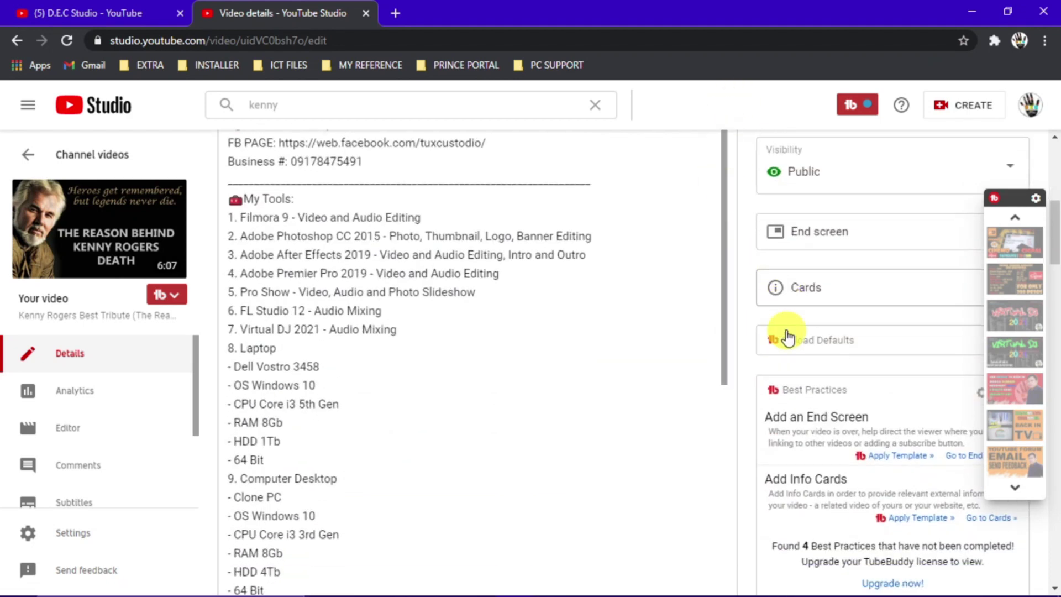
pyautogui.scroll(-8, 779, 326)
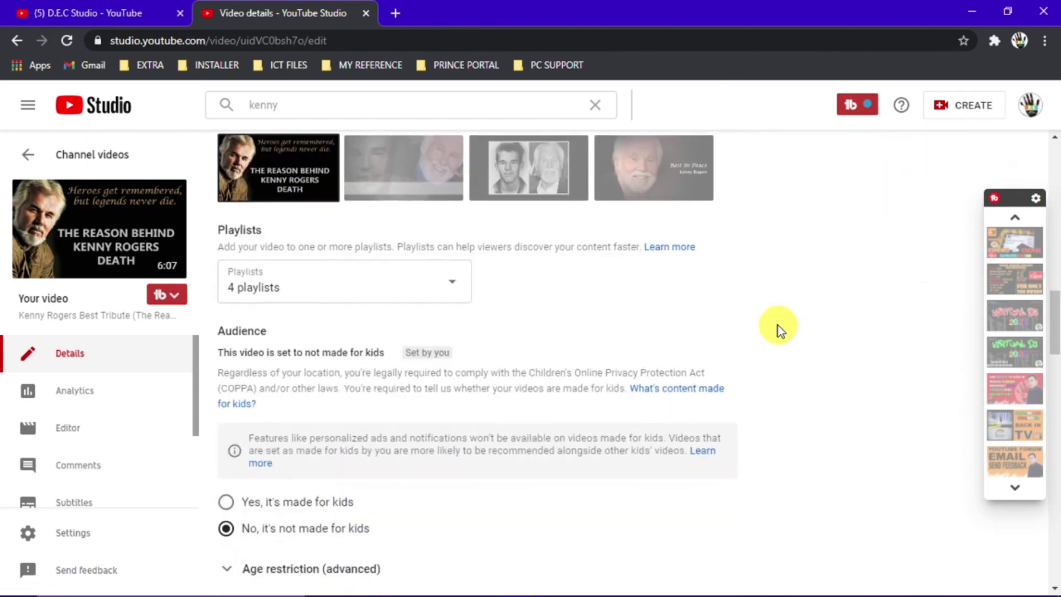
pyautogui.scroll(-10, 778, 327)
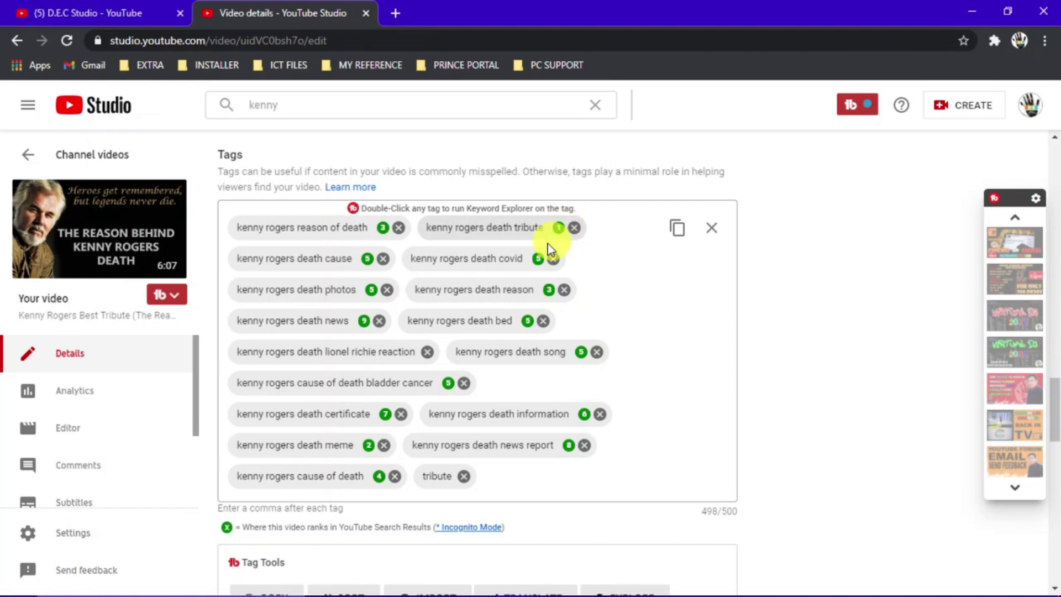
pyautogui.scroll(-1, 677, 301)
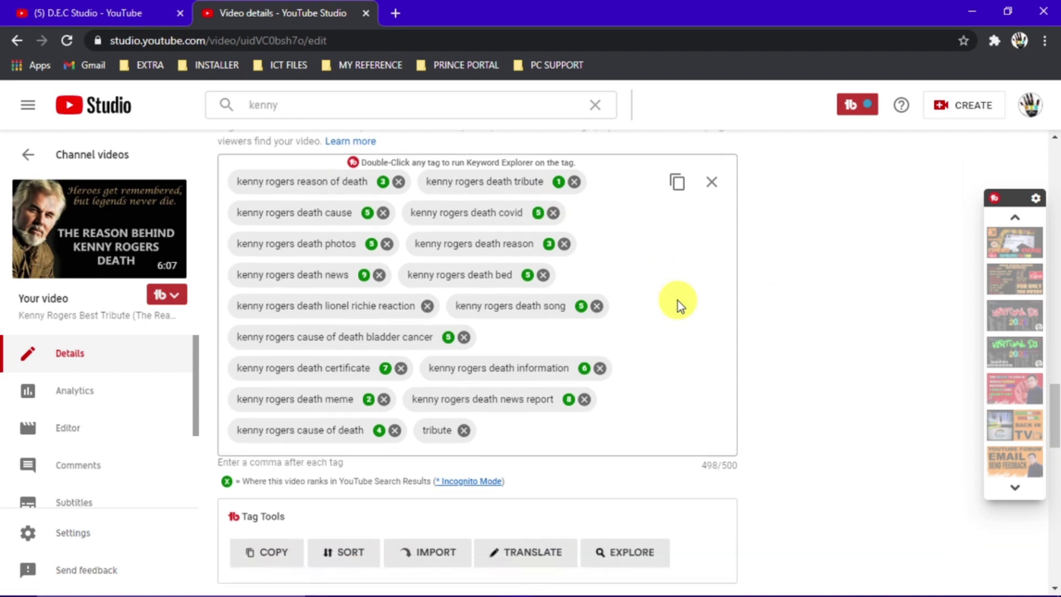
pyautogui.scroll(2, 678, 301)
pyautogui.scroll(-3, 654, 311)
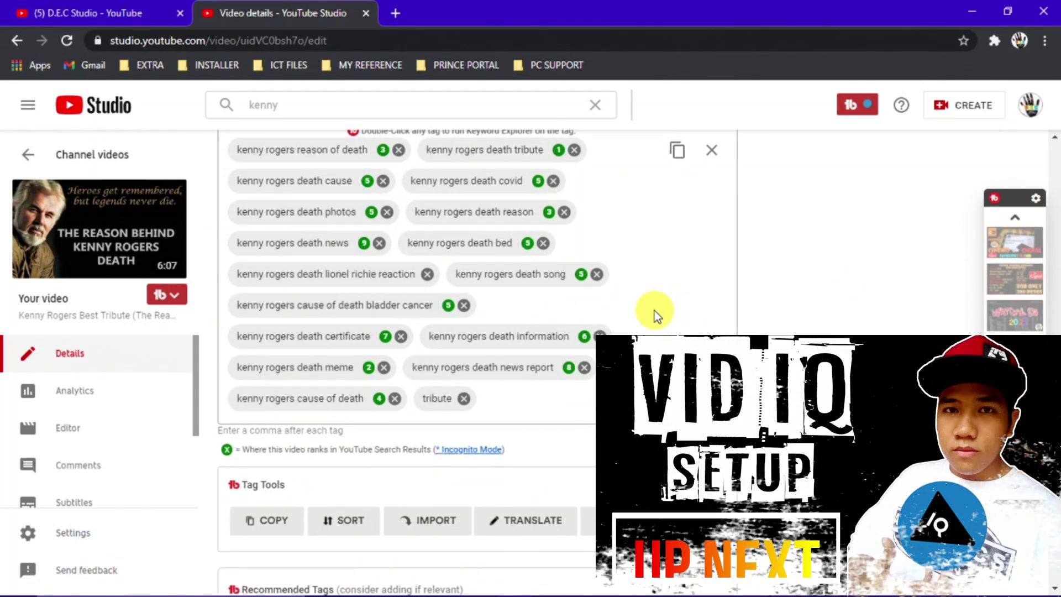
# Step: Examine TubeBuddy's Tag Tools and Recommended Tags below the video's tags, plus the remaining video settings
pyautogui.scroll(-4, 654, 311)
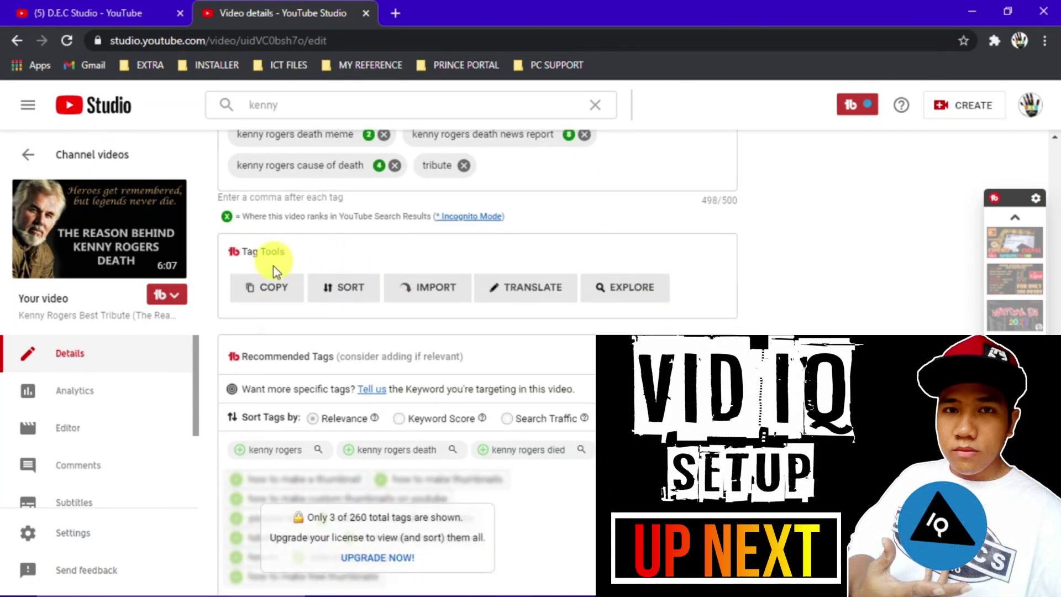
pyautogui.scroll(-1, 274, 270)
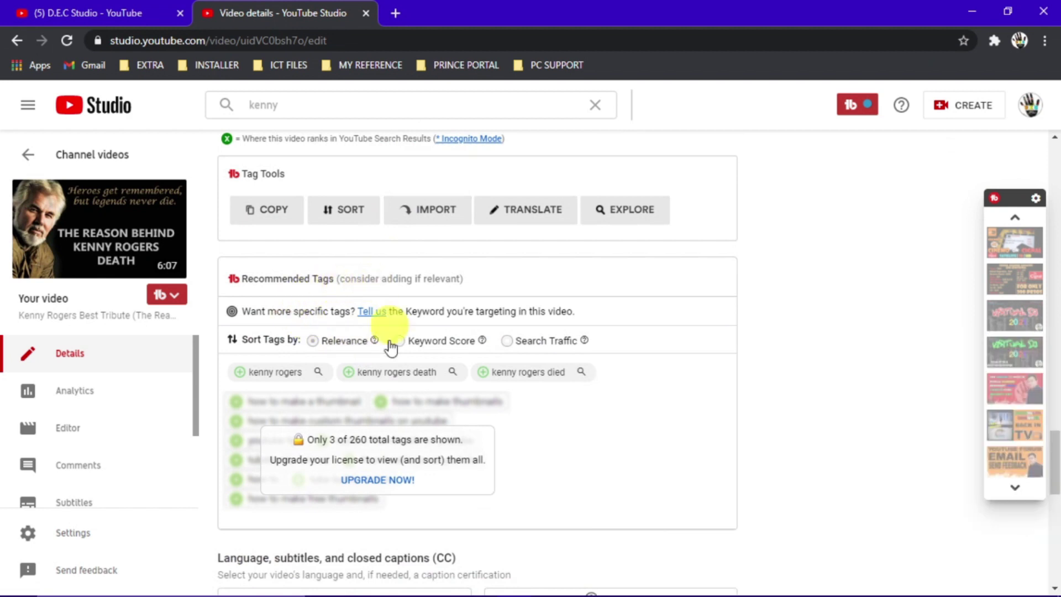
pyautogui.scroll(-1, 397, 400)
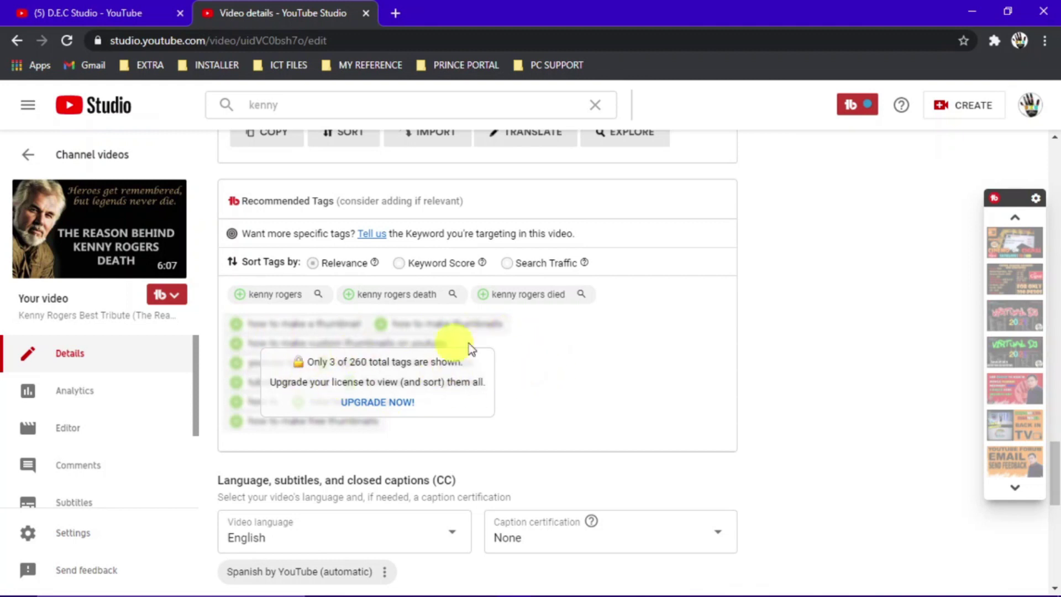
pyautogui.scroll(2, 459, 367)
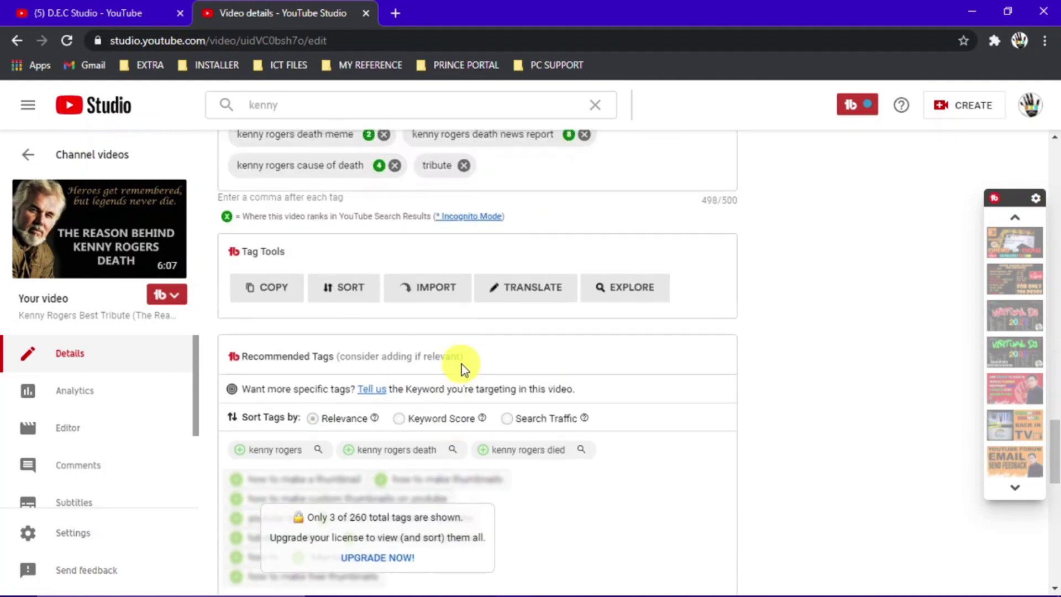
pyautogui.scroll(-1, 437, 441)
pyautogui.scroll(6, 436, 397)
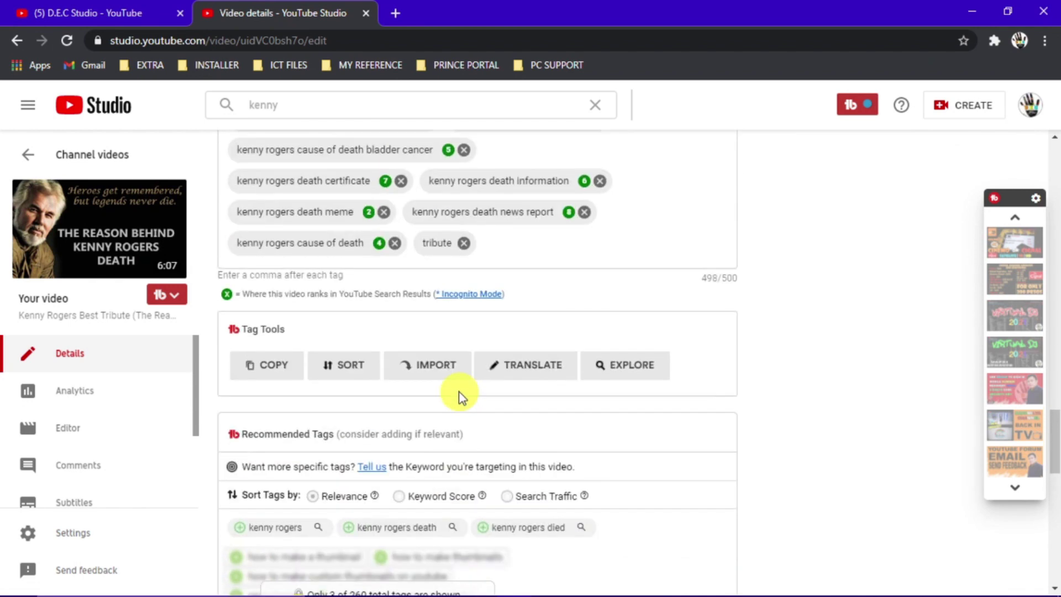
pyautogui.scroll(-3, 777, 396)
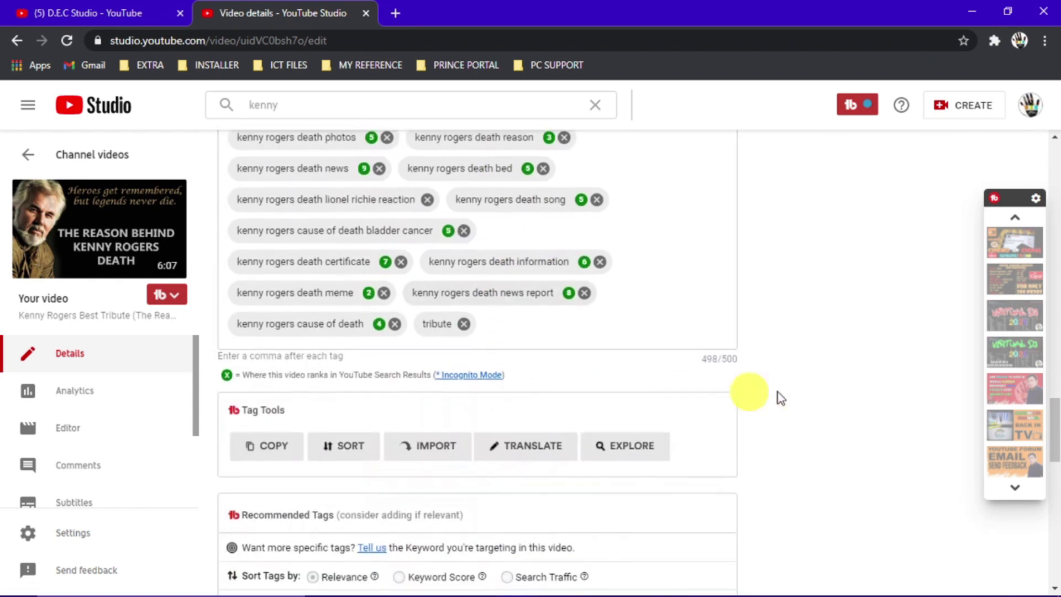
pyautogui.scroll(3, 754, 387)
pyautogui.scroll(-5, 754, 387)
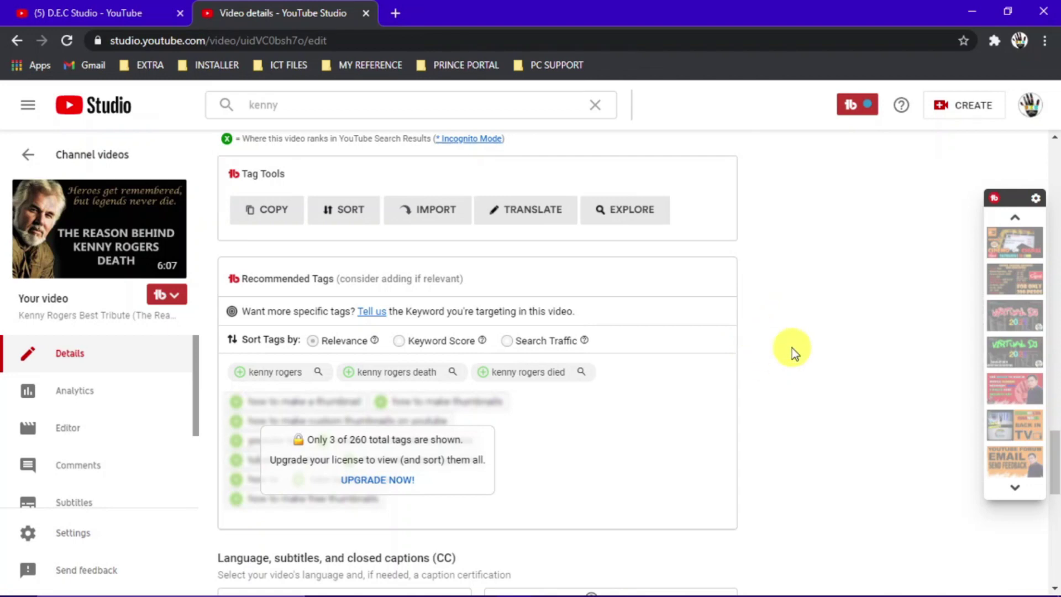
pyautogui.scroll(-8, 792, 347)
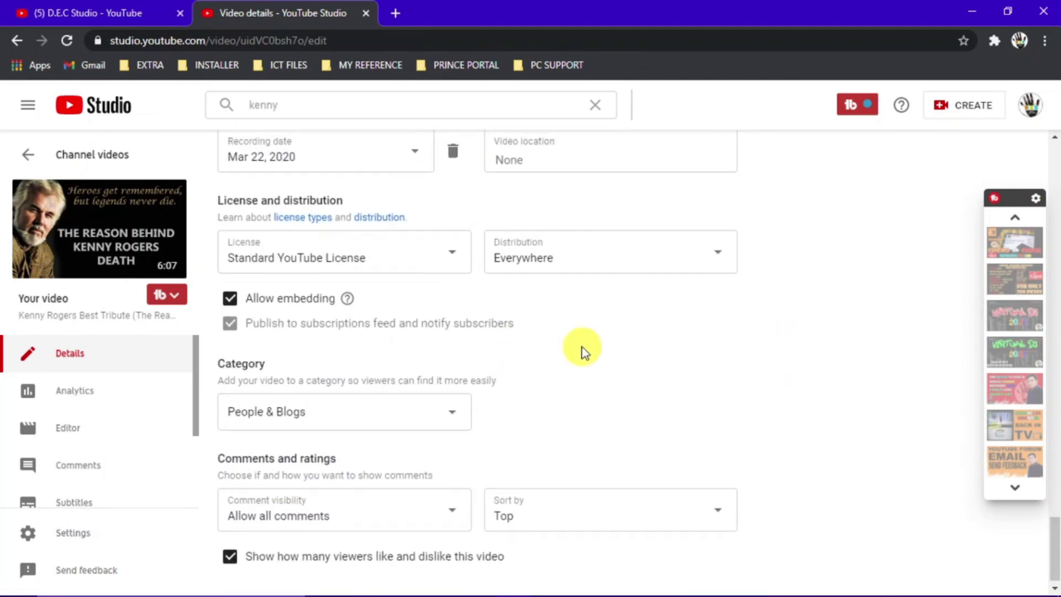
# Step: Reopen TubeBuddy's overview and look through its Milestones, Industry News and Tools sections
pyautogui.scroll(12, 582, 350)
pyautogui.scroll(15, 861, 321)
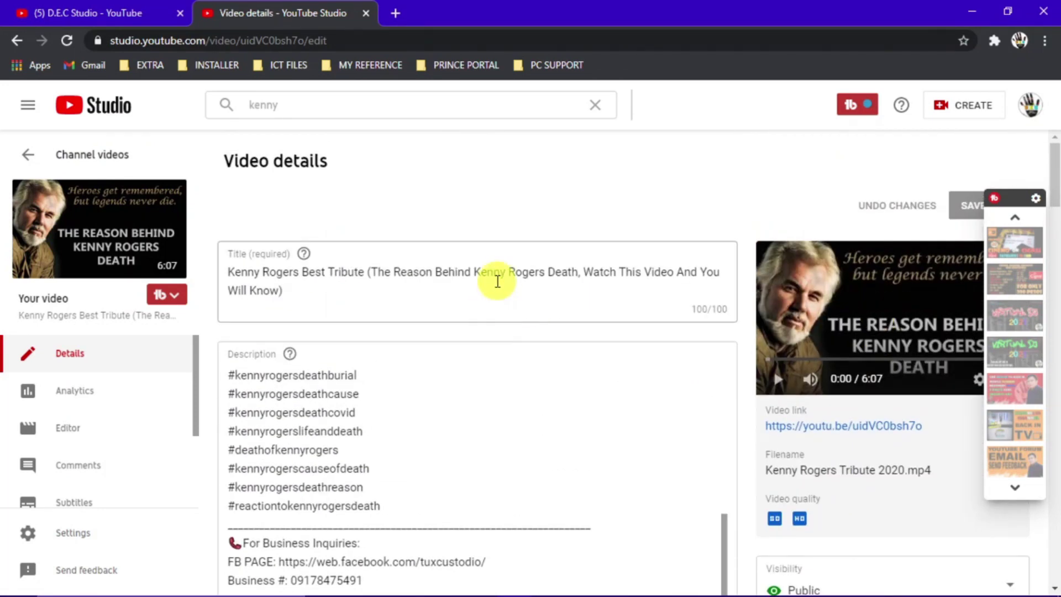
pyautogui.click(856, 109)
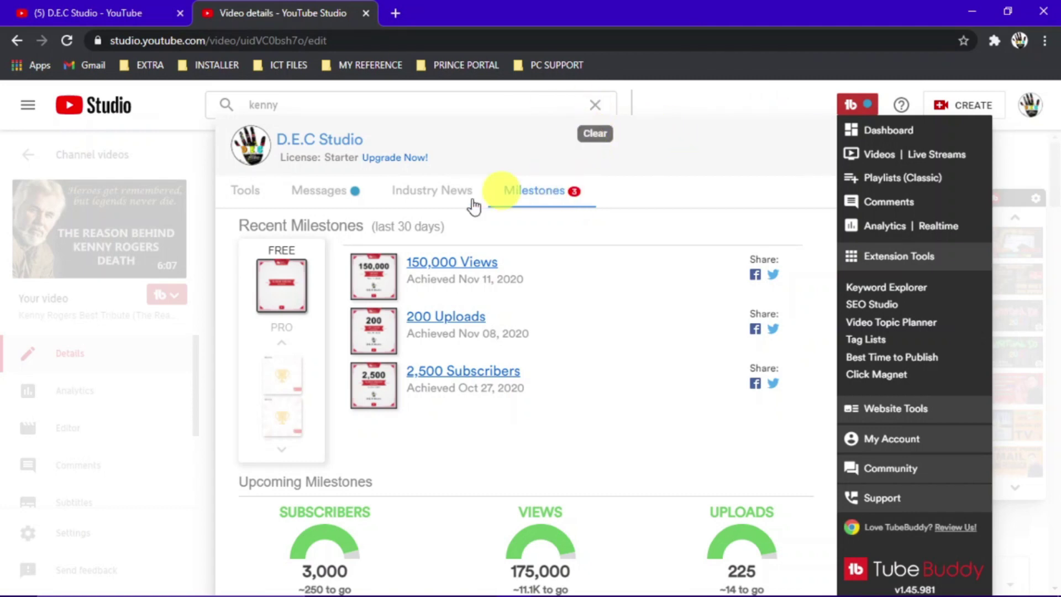
pyautogui.click(414, 194)
pyautogui.click(240, 192)
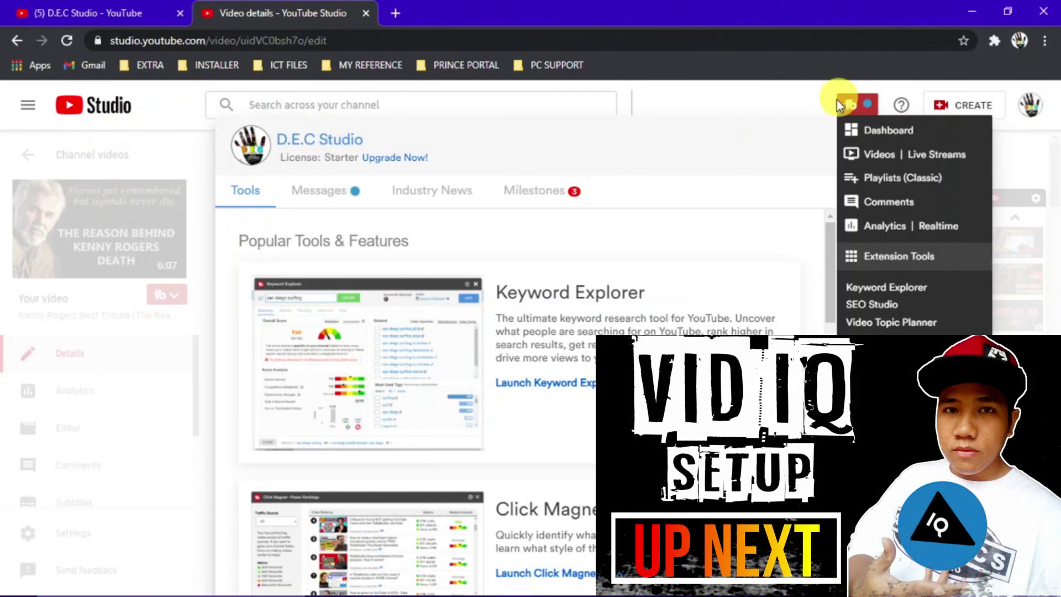
# Step: Go to the D.E.C Studio channel dashboard through TubeBuddy and open the channel's video list
pyautogui.click(869, 133)
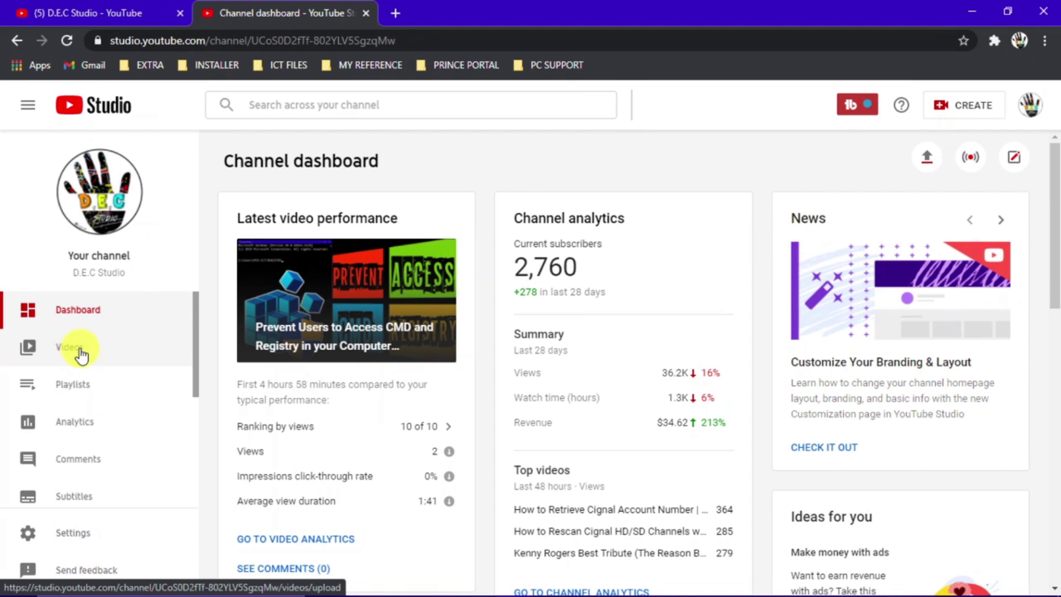
pyautogui.click(80, 351)
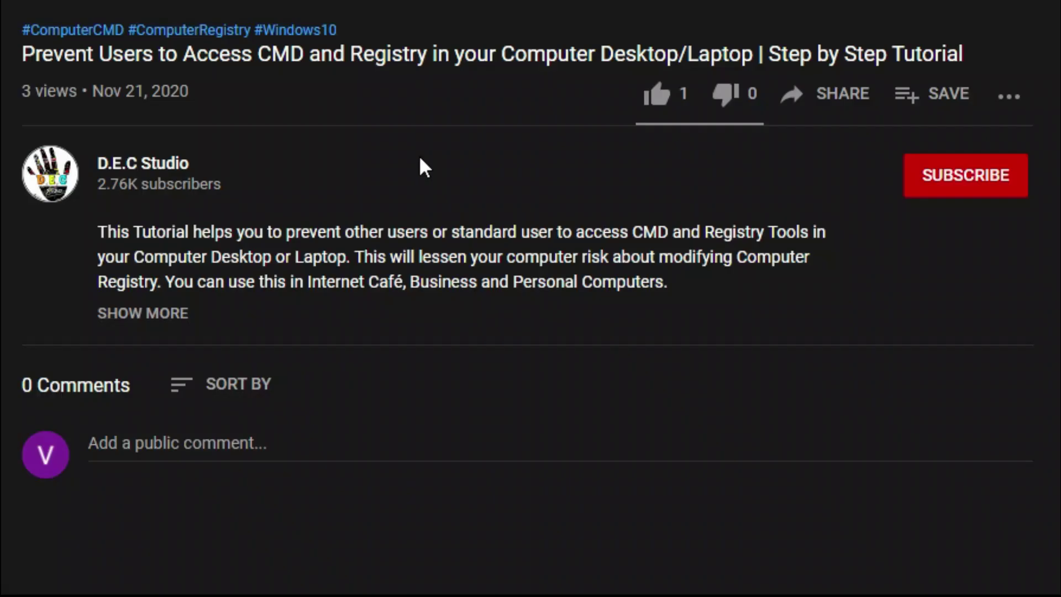
# Step: Like the CMD and Registry tutorial on YouTube and subscribe to D.E.C Studio with notifications turned on
pyautogui.click(656, 91)
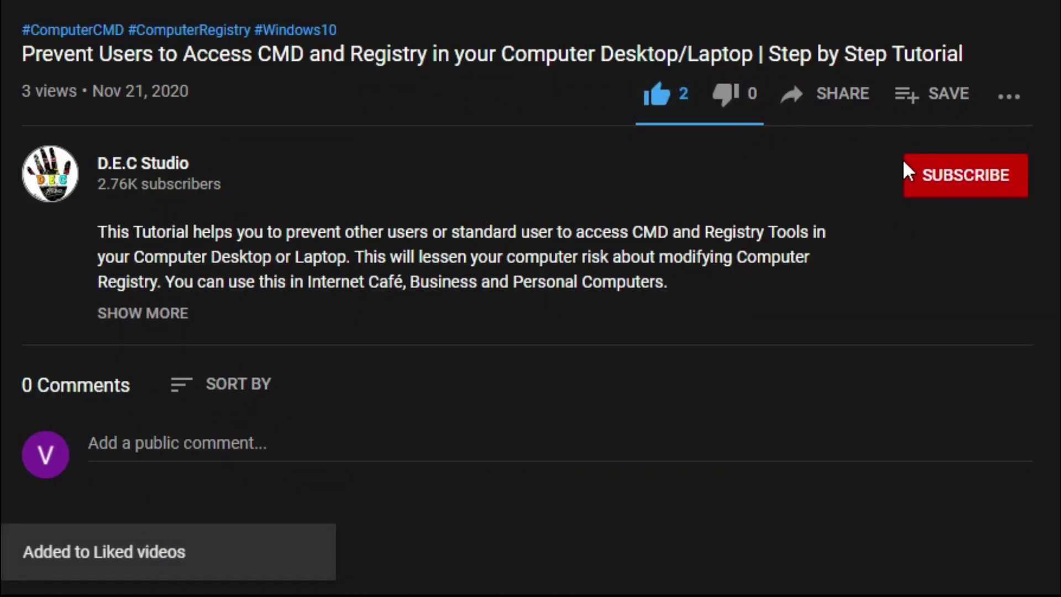
pyautogui.click(940, 174)
pyautogui.click(1009, 175)
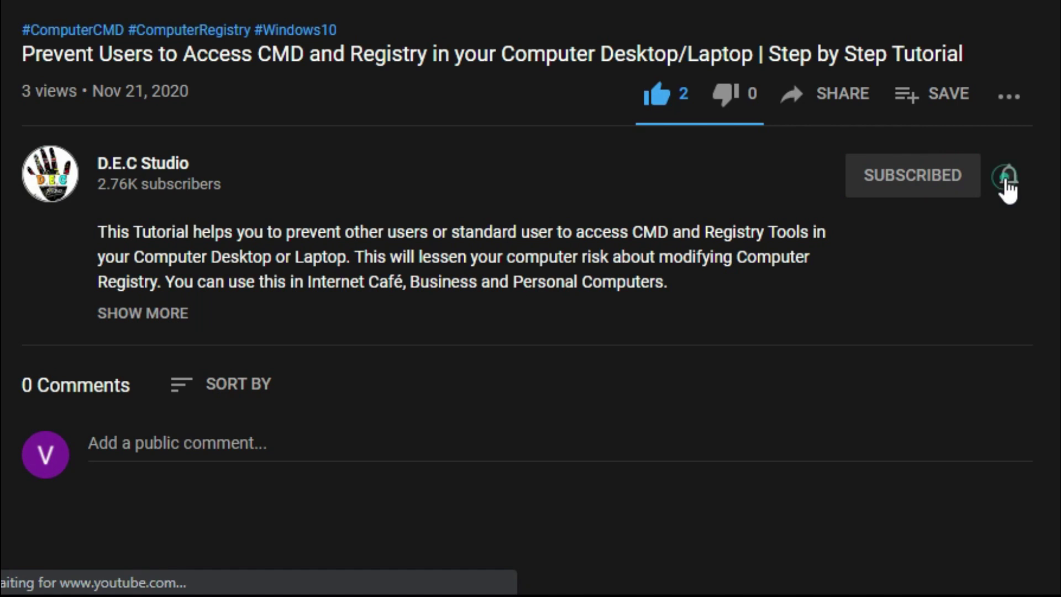
# Step: Post the public comment "What a nice content very informative" on the CMD and Registry tutorial
pyautogui.click(240, 440)
pyautogui.write('What a')
pyautogui.write('nice ')
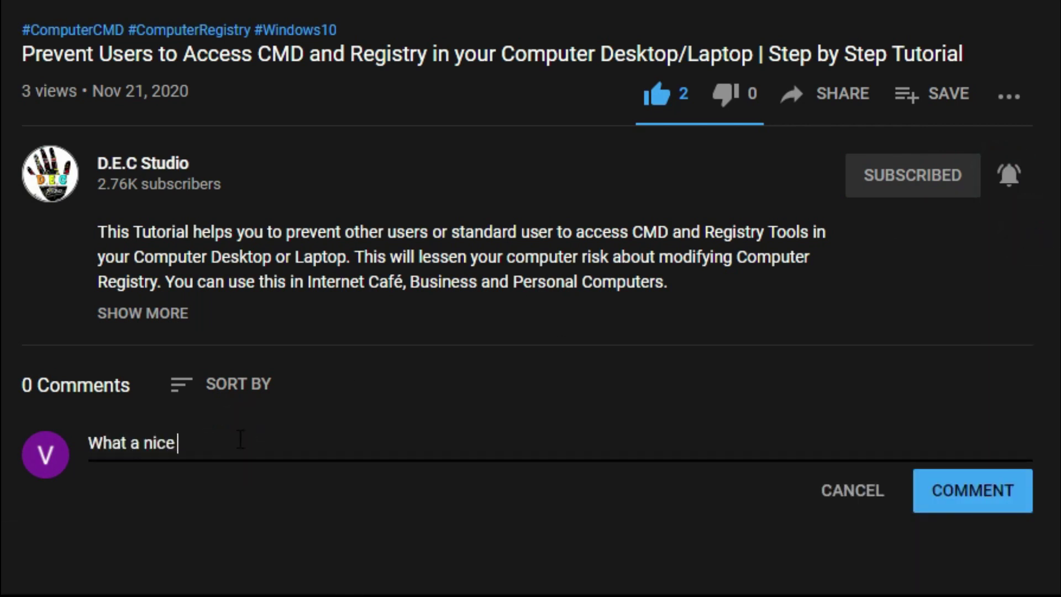
pyautogui.write('content very informative')
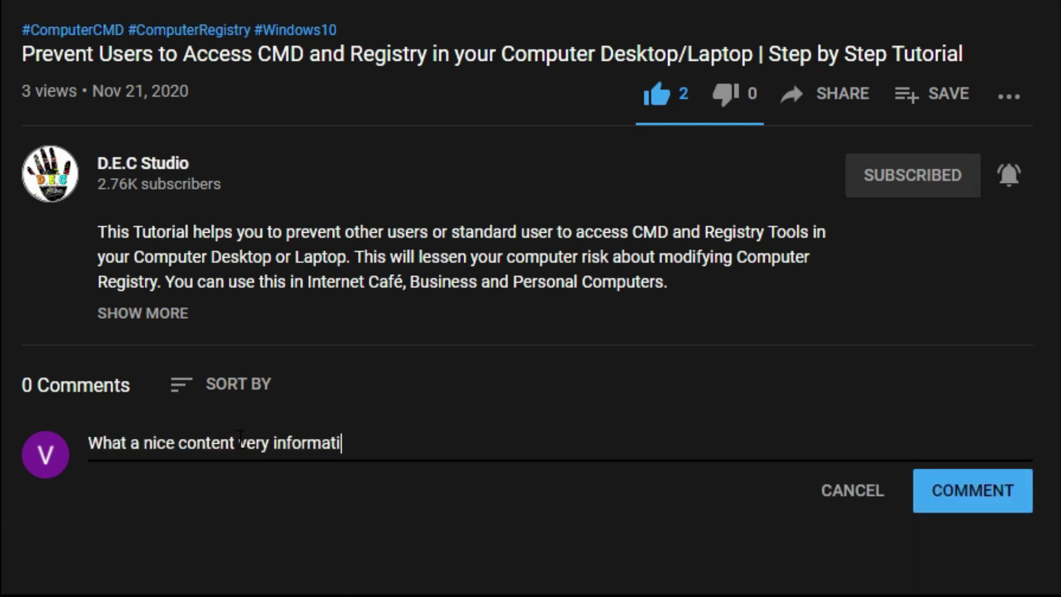
pyautogui.click(965, 495)
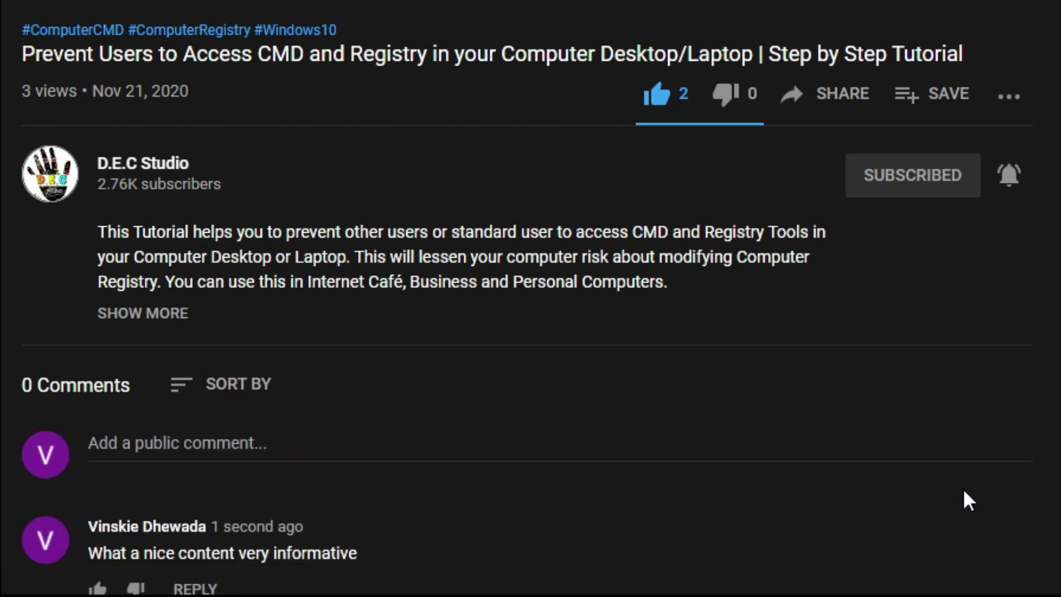
pyautogui.scroll(-2, 897, 340)
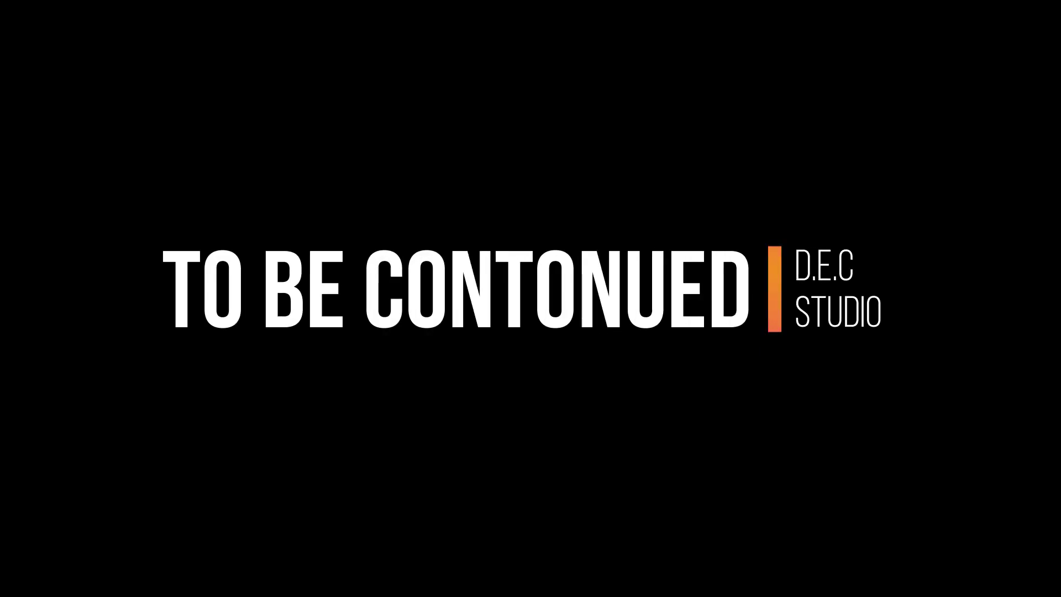